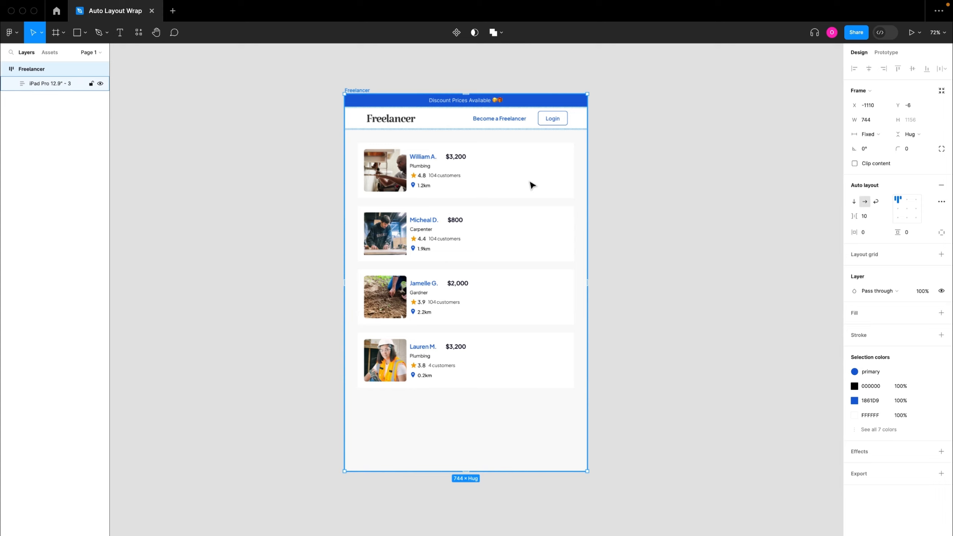
# Widen the Freelancer frame to about 1224 px to test how its cards wrap.
pyautogui.scroll(-3, 532, 185)
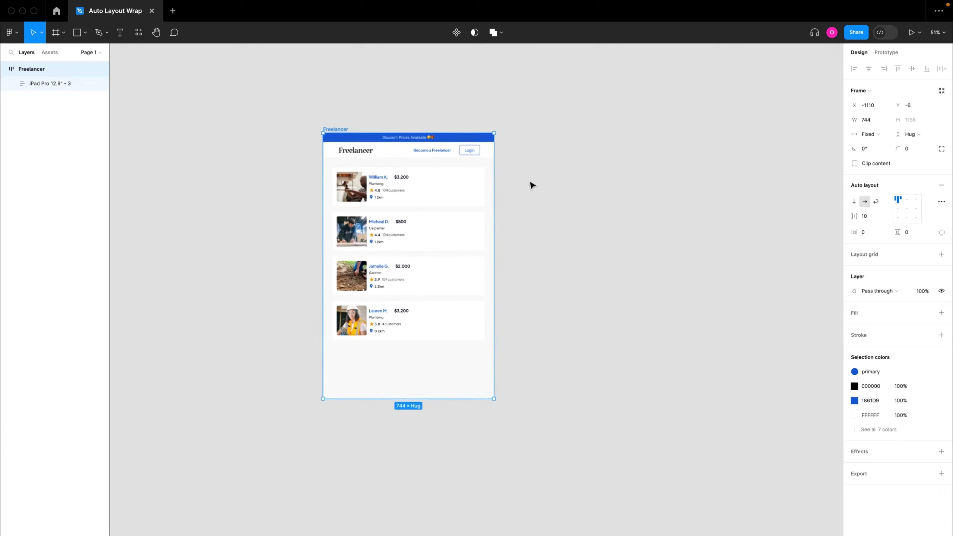
pyautogui.moveTo(453, 195); pyautogui.dragTo(563, 202)
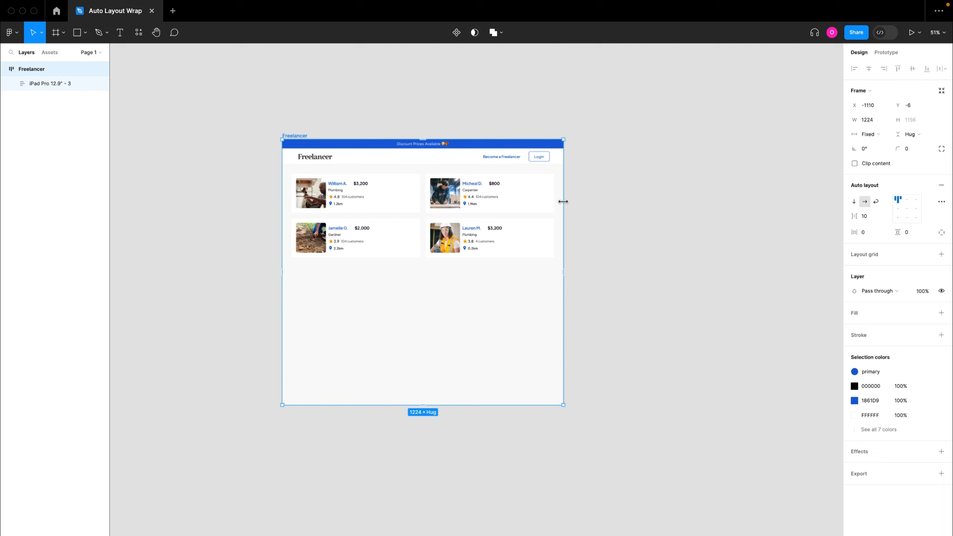
pyautogui.click(520, 195)
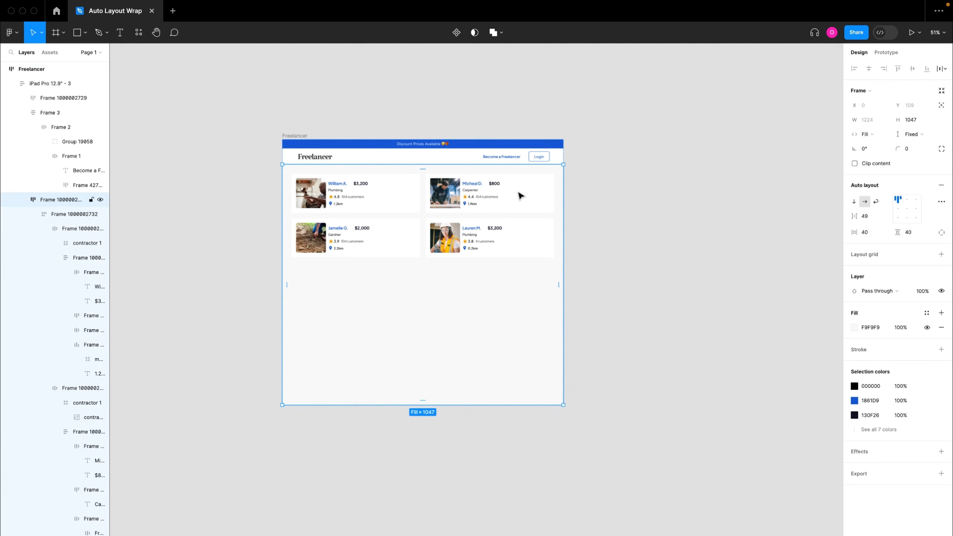
pyautogui.click(578, 209)
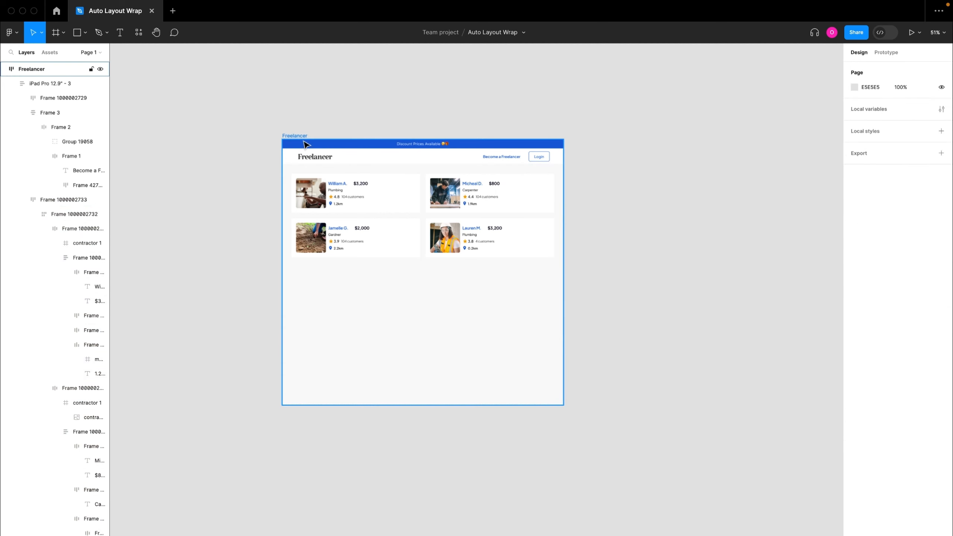
# Select the Freelancer frame and widen it to about 2440 px to test card wrapping at desktop size.
pyautogui.click(298, 136)
pyautogui.moveTo(299, 136); pyautogui.dragTo(236, 147)
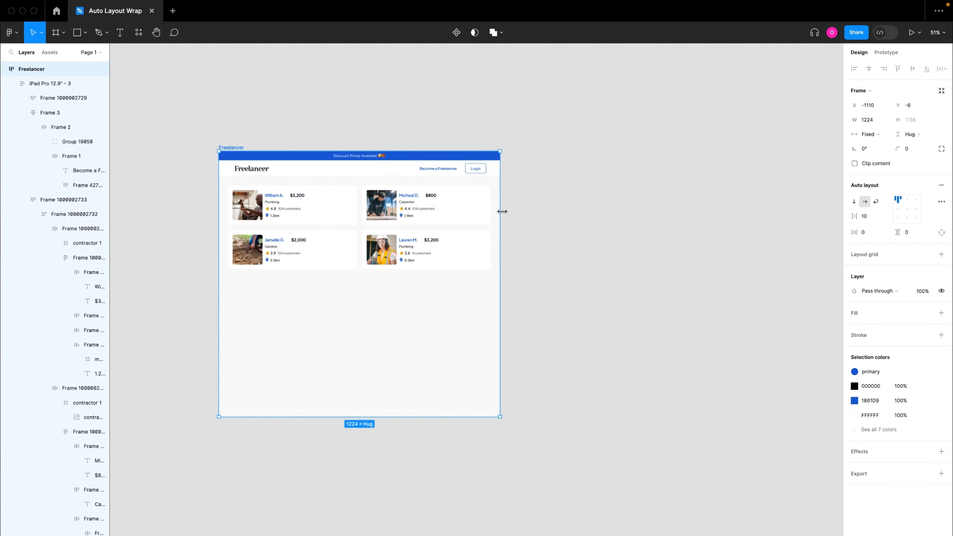
pyautogui.moveTo(499, 211); pyautogui.dragTo(779, 213)
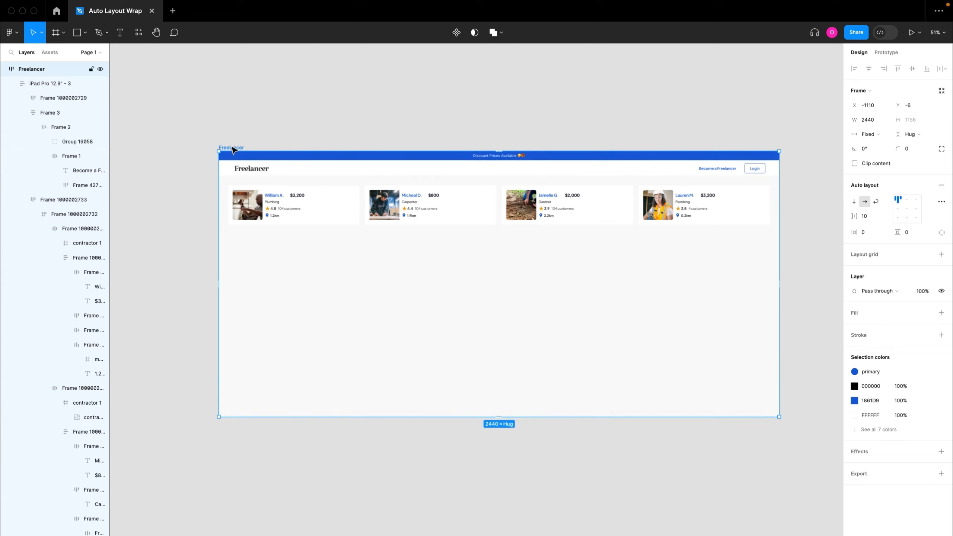
# Narrow the Freelancer frame to about 589 px to test its minimum width, and bring it back to about 624 px.
pyautogui.moveTo(782, 258); pyautogui.dragTo(363, 267)
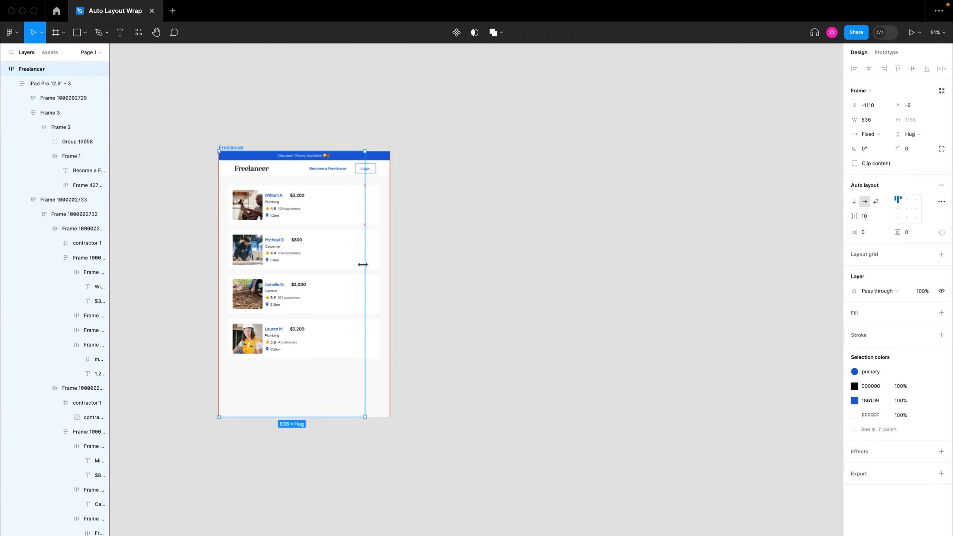
pyautogui.moveTo(363, 264); pyautogui.dragTo(354, 265)
pyautogui.scroll(5, 355, 264)
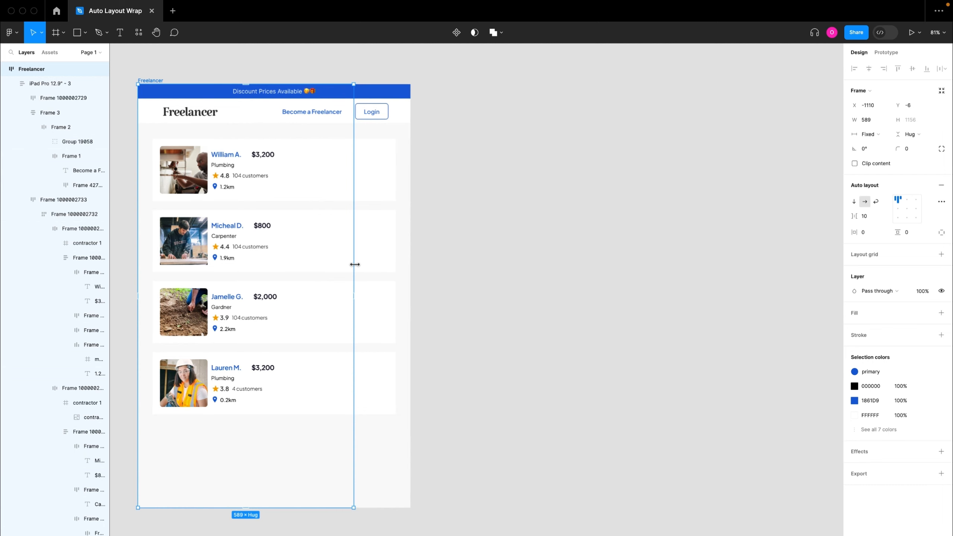
pyautogui.hscroll(-1, 355, 265)
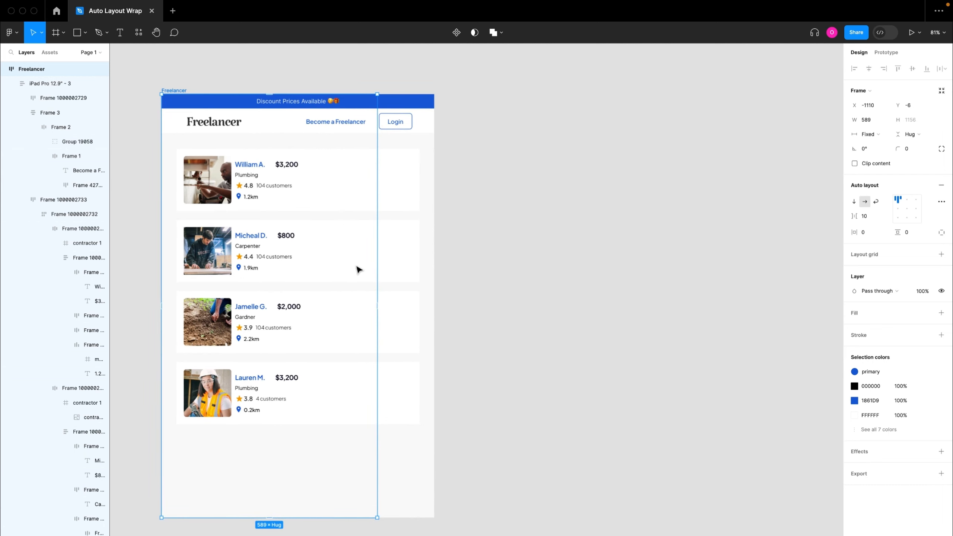
pyautogui.hscroll(-1, 357, 267)
pyautogui.moveTo(375, 269); pyautogui.dragTo(390, 217)
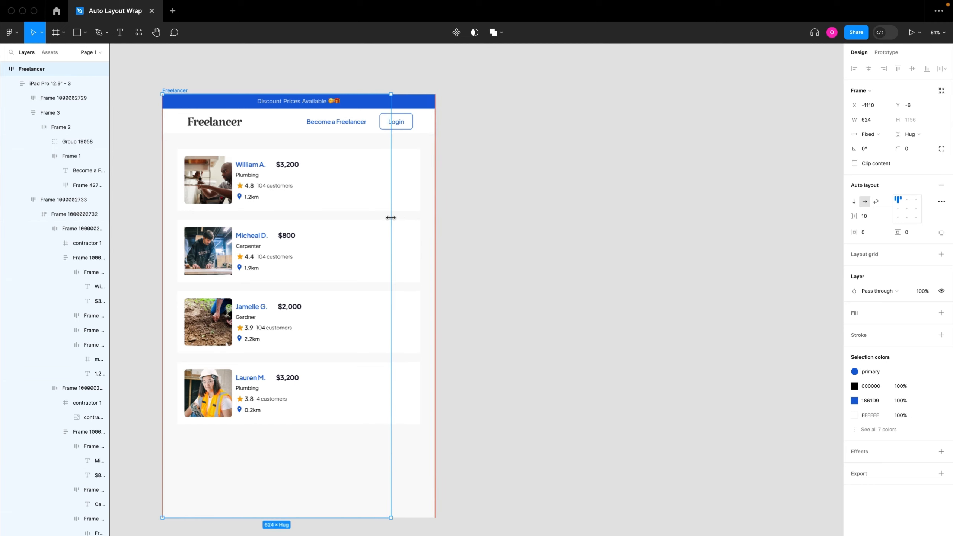
# Widen the Freelancer frame to about 3207 px and check its minimum and maximum width options.
pyautogui.scroll(-5, 224, 258)
pyautogui.moveTo(305, 223); pyautogui.dragTo(764, 222)
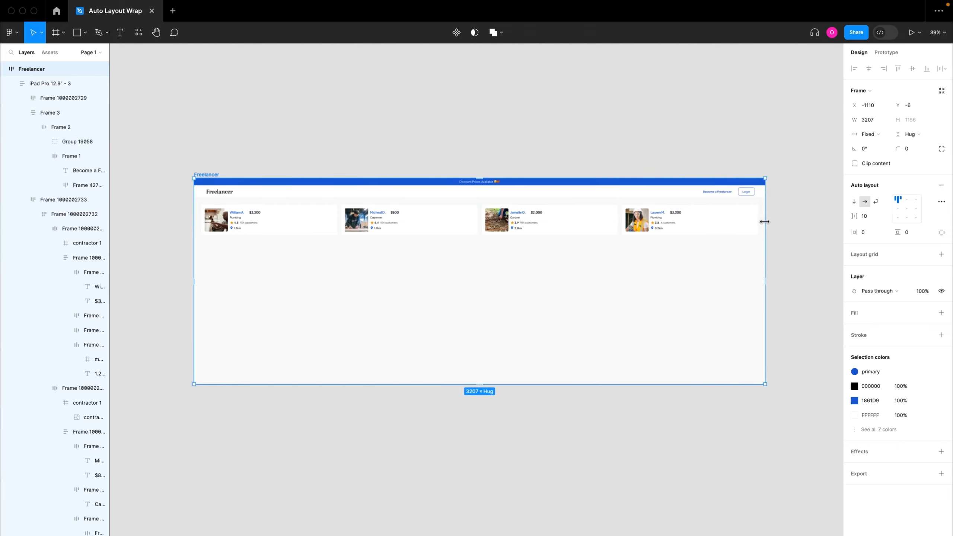
pyautogui.click(885, 119)
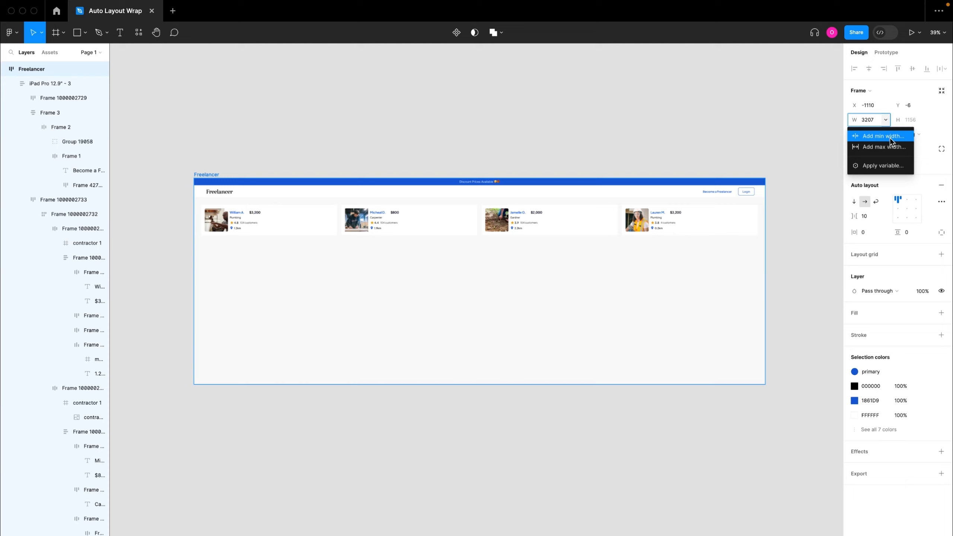
pyautogui.click(703, 127)
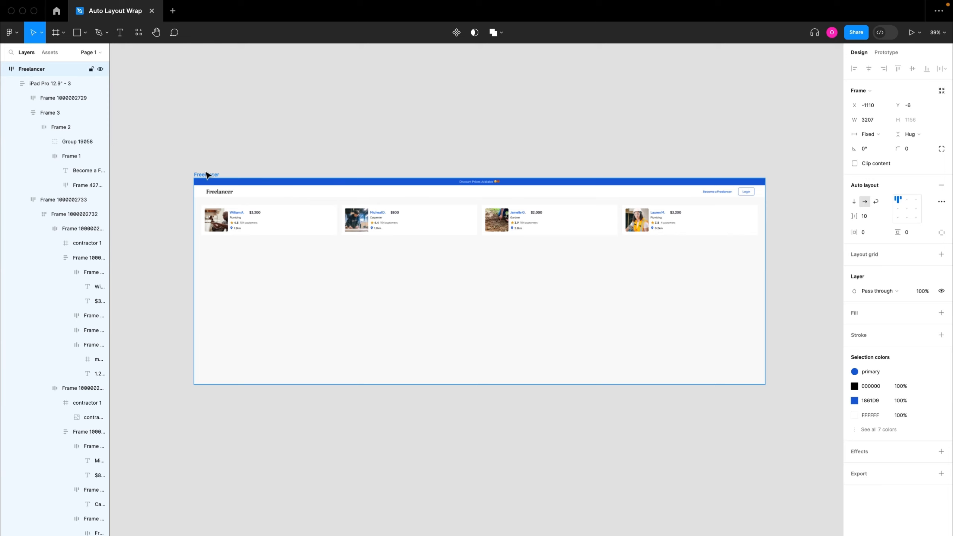
# Add a maximum width of 1728 to the nested iPad Pro 12.9" - 3 frame.
pyautogui.click(11, 84)
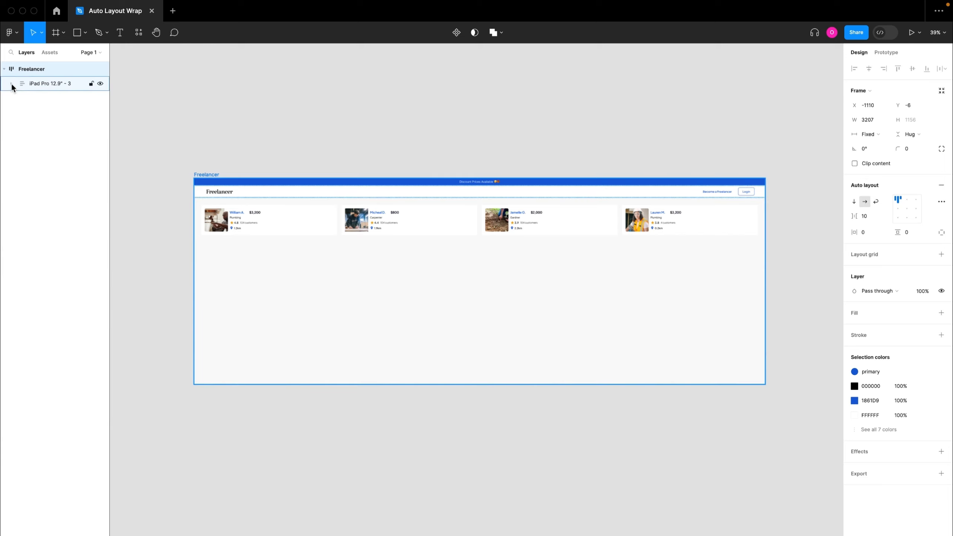
pyautogui.click(40, 83)
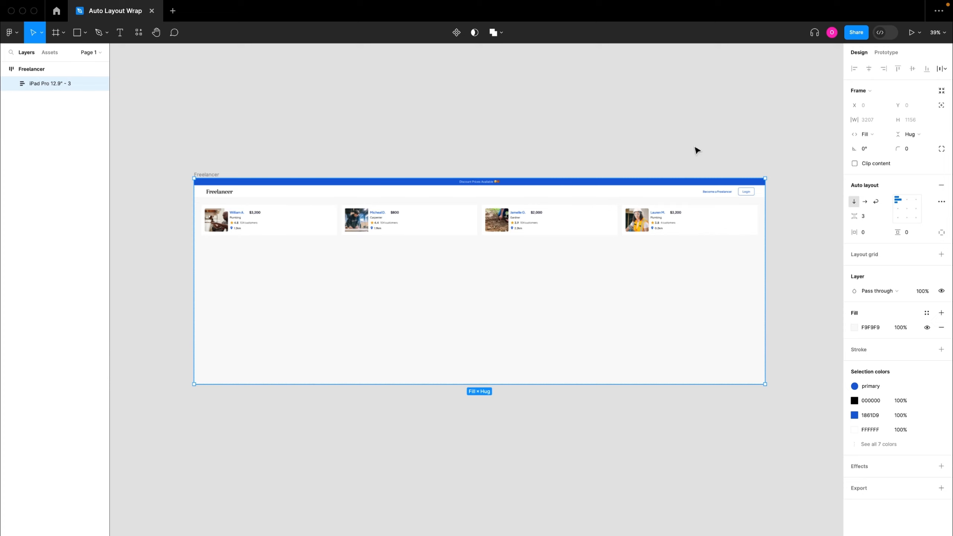
pyautogui.click(885, 120)
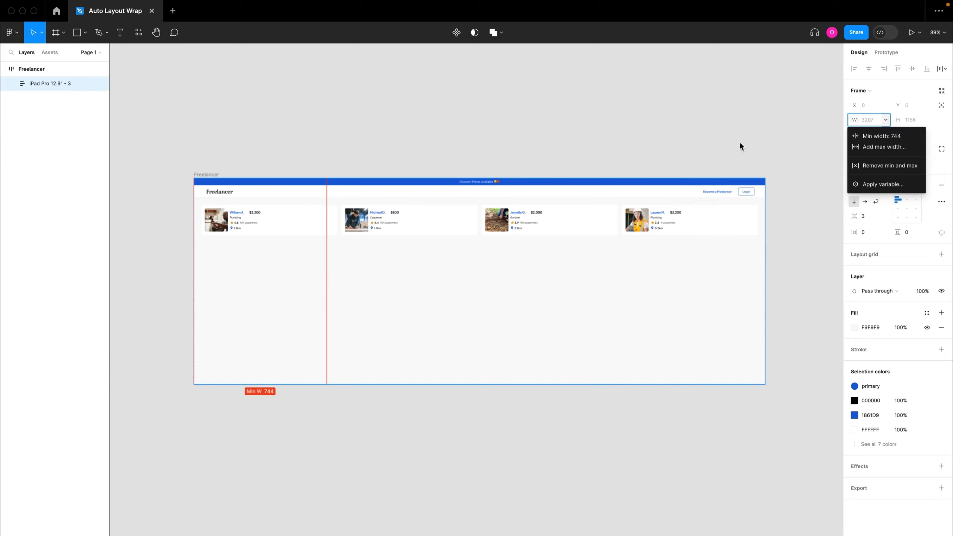
pyautogui.click(882, 146)
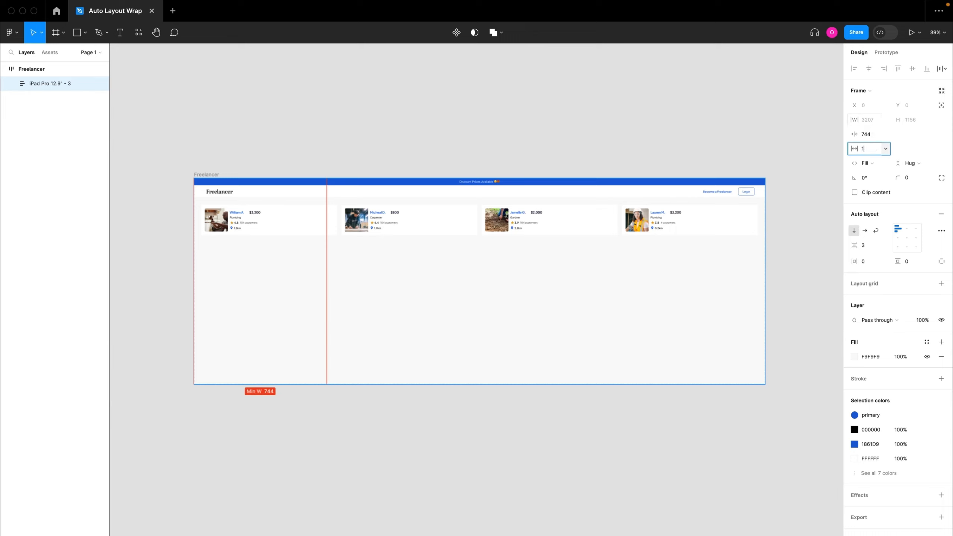
pyautogui.write('1728')
pyautogui.press('Return')
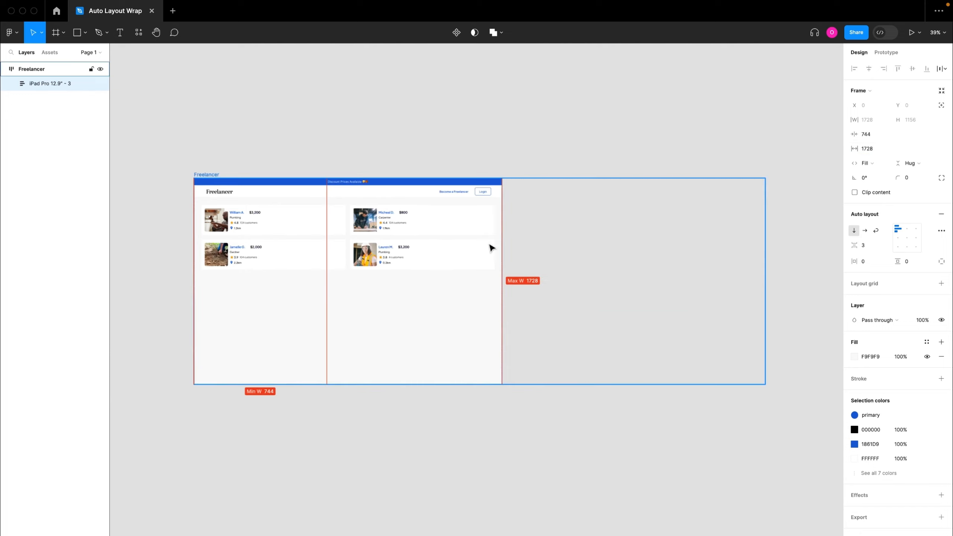
# Test the maximum width by resizing the outer Freelancer frame to about 1915 px and about 1755 px.
pyautogui.click(205, 175)
pyautogui.scroll(-5, 604, 296)
pyautogui.scroll(4, 589, 300)
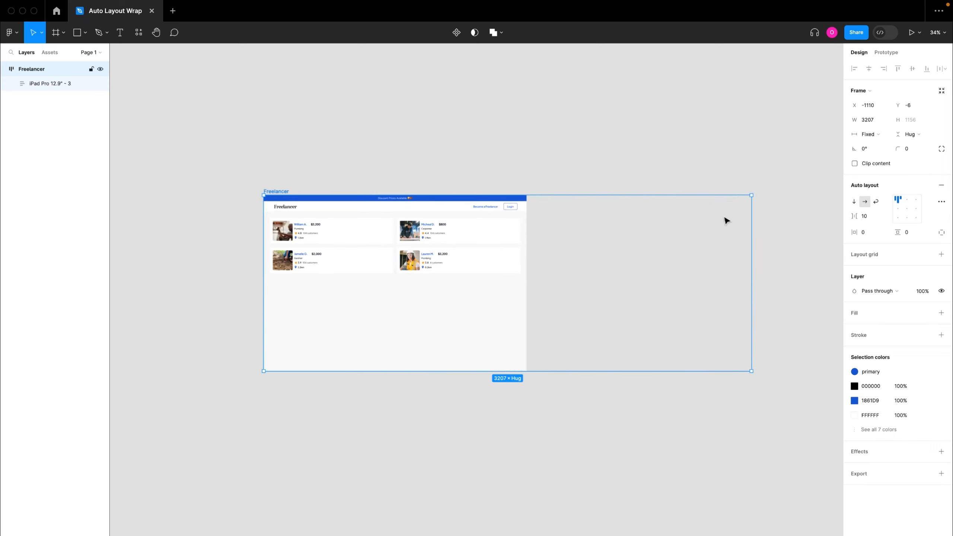
pyautogui.moveTo(751, 224); pyautogui.dragTo(535, 240)
pyautogui.scroll(5, 319, 265)
pyautogui.hscroll(1, 753, 240)
pyautogui.moveTo(740, 239); pyautogui.dragTo(789, 238)
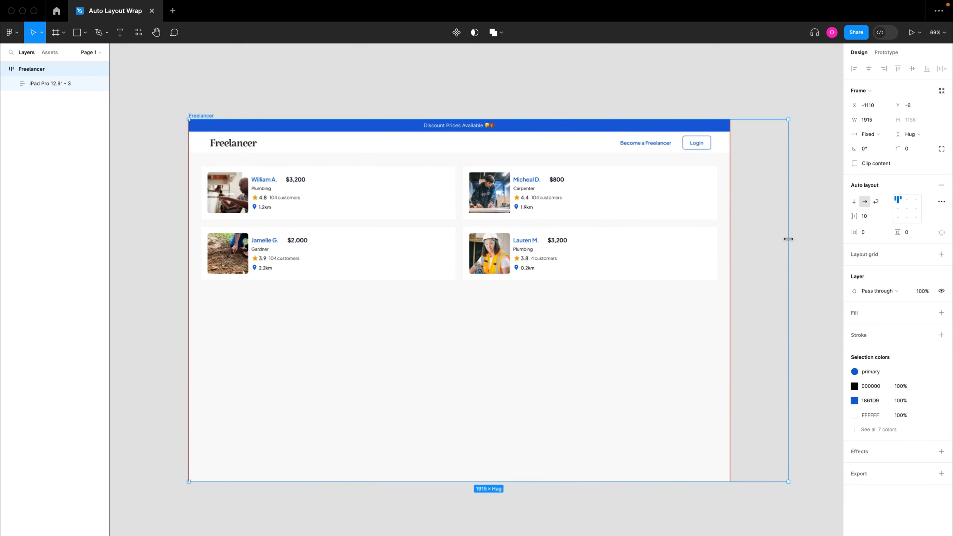
pyautogui.moveTo(788, 238); pyautogui.dragTo(737, 250)
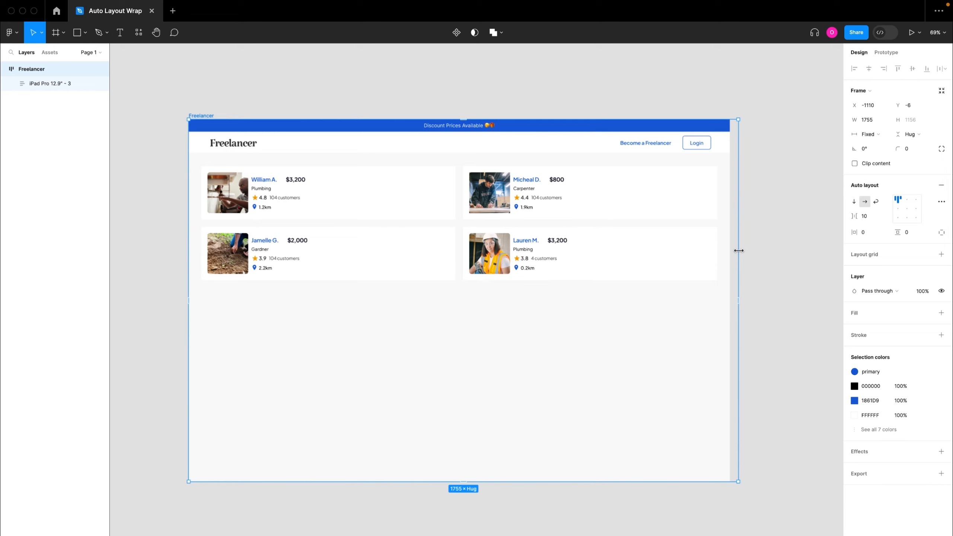
# Narrow the Freelancer frame to 744 px and deselect it.
pyautogui.moveTo(738, 250); pyautogui.dragTo(427, 226)
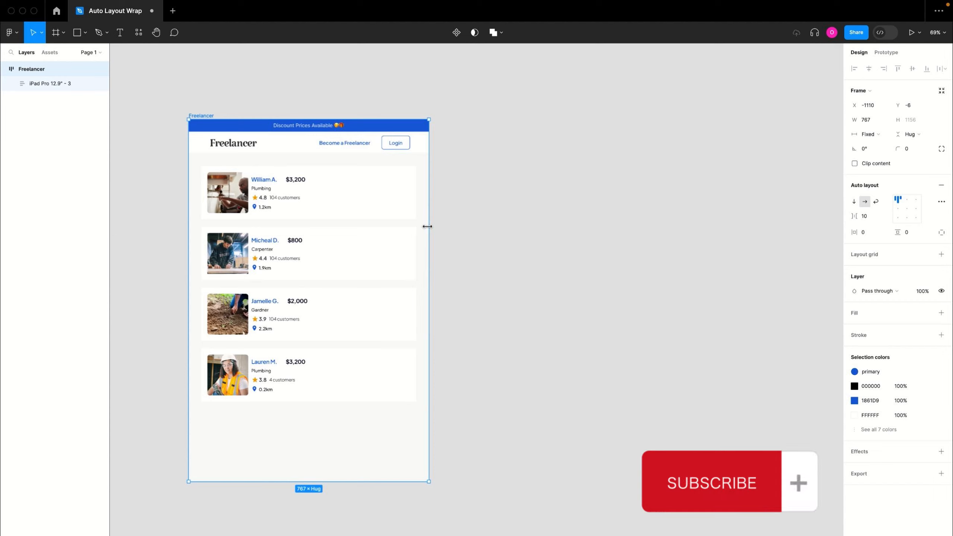
pyautogui.moveTo(427, 227); pyautogui.dragTo(422, 229)
pyautogui.scroll(-3, 426, 231)
pyautogui.hscroll(3, 427, 236)
pyautogui.scroll(1, 429, 237)
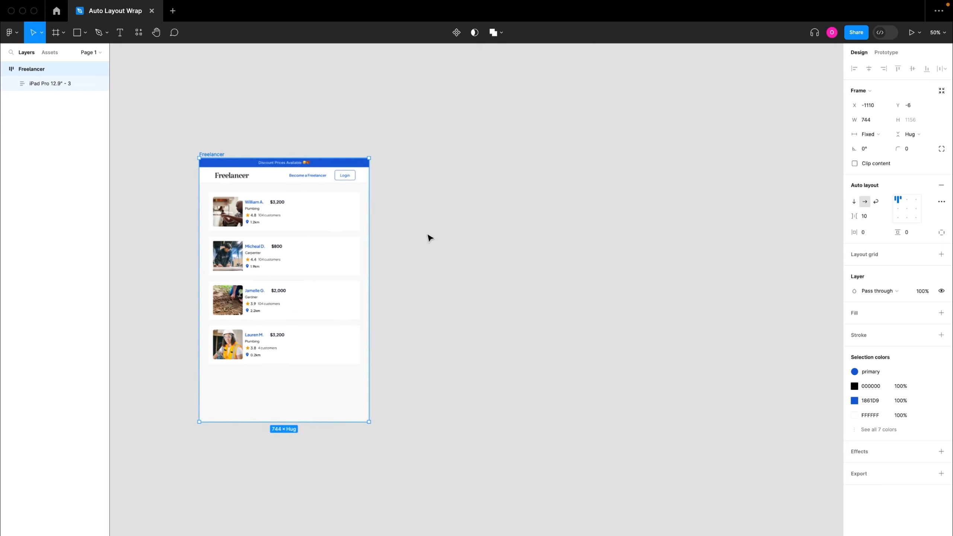
pyautogui.click(429, 237)
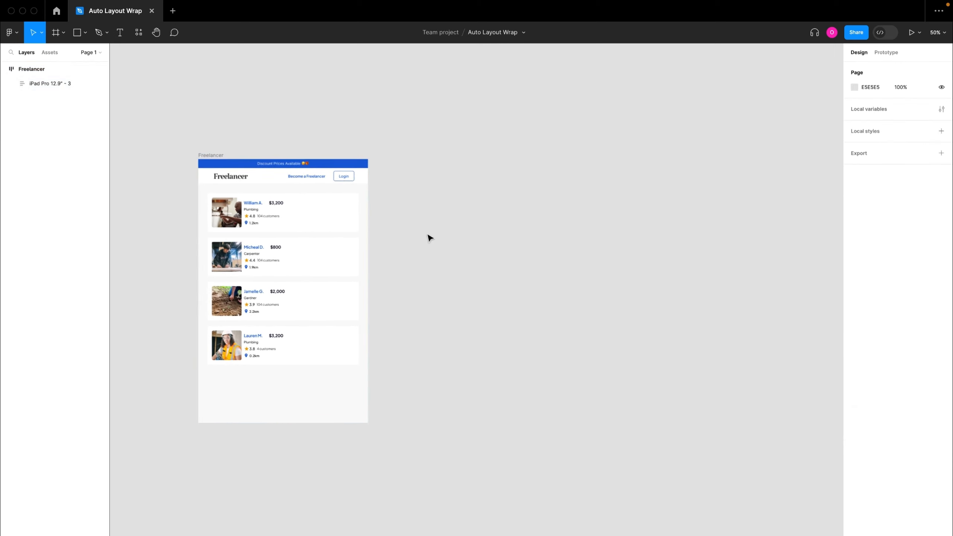
# Duplicate the Freelancer frame beside the original at X 497, Y -6.
pyautogui.click(209, 157)
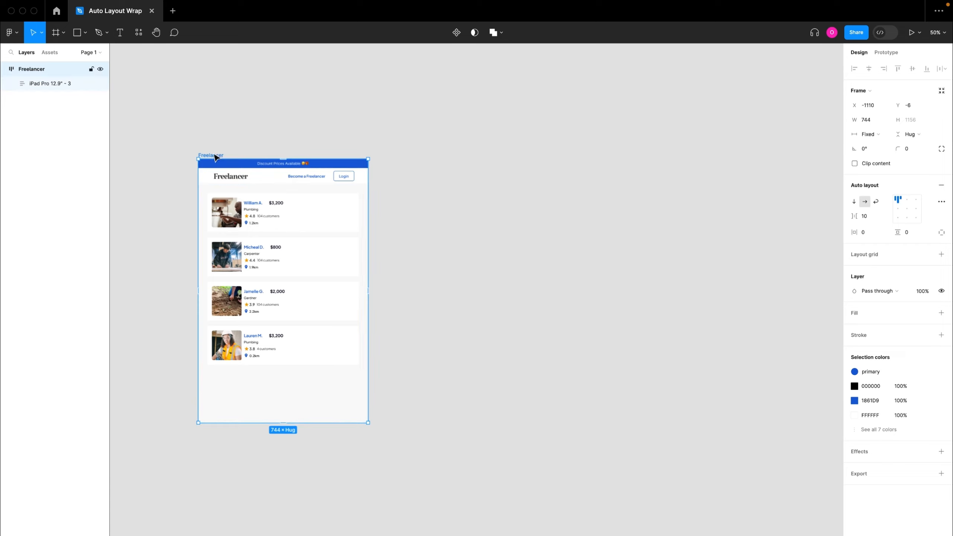
pyautogui.keyDown('alt'); pyautogui.moveTo(214, 154); pyautogui.dragTo(580, 155); pyautogui.keyUp('alt')
pyautogui.hscroll(2, 580, 155)
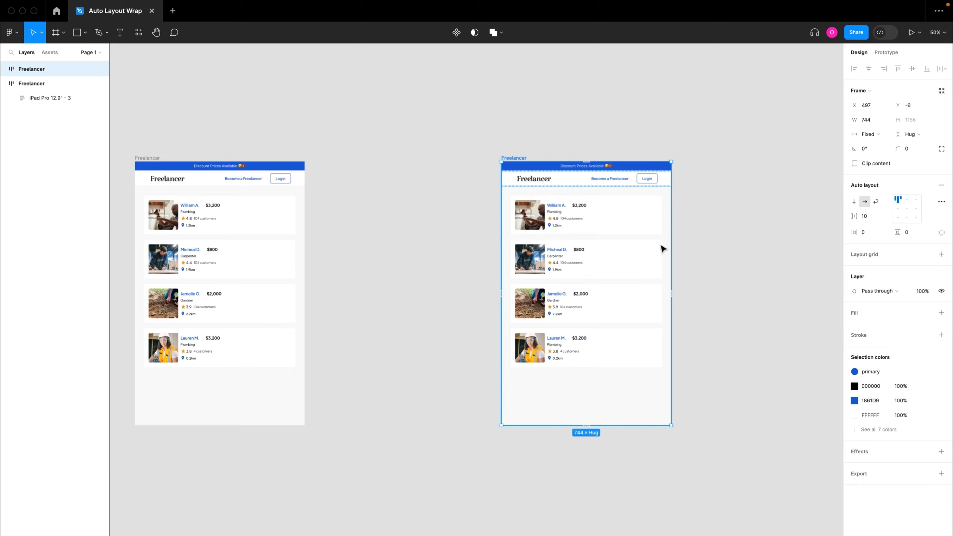
pyautogui.hscroll(2, 662, 249)
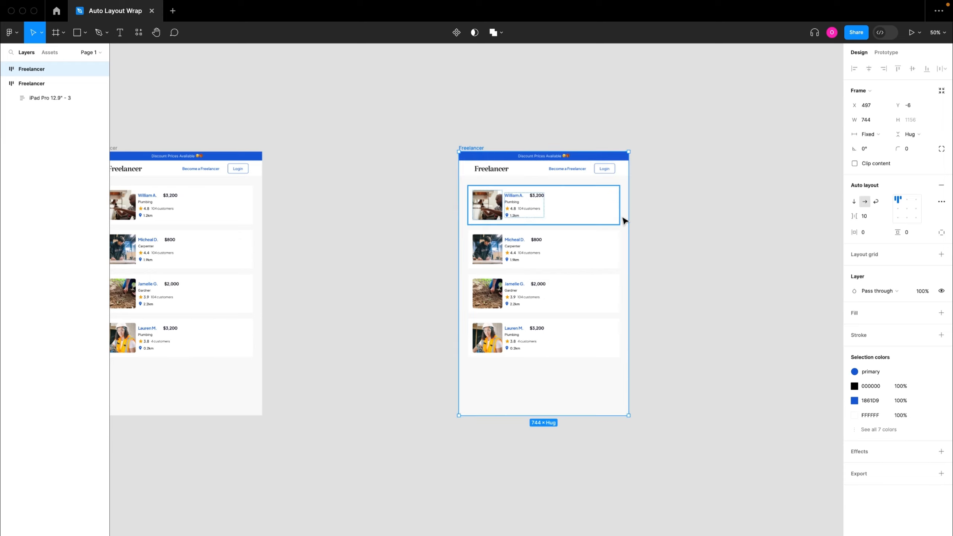
# Ungroup the duplicated frame and its nested frames into loose elements and cards, and select the Discount Prices Available text.
pyautogui.press('super+z')
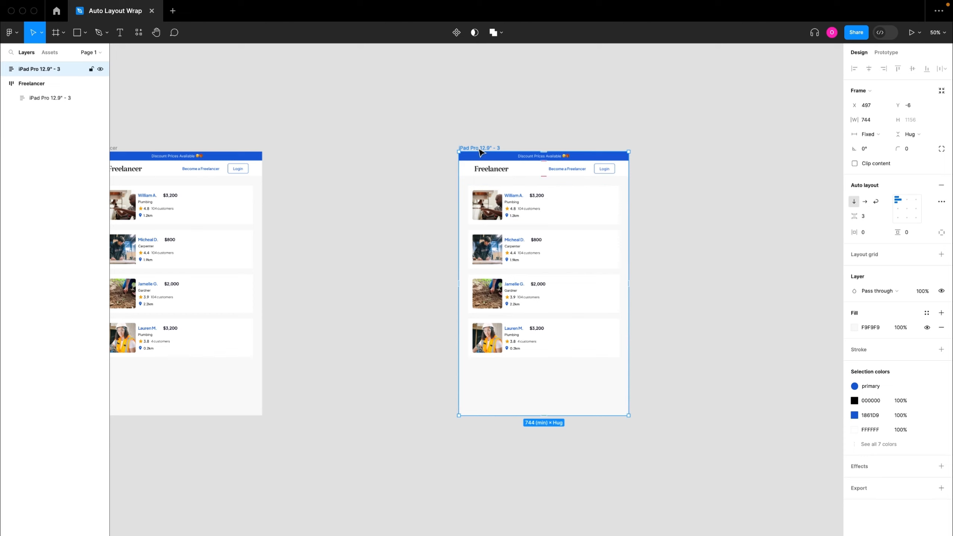
pyautogui.press('super+z')
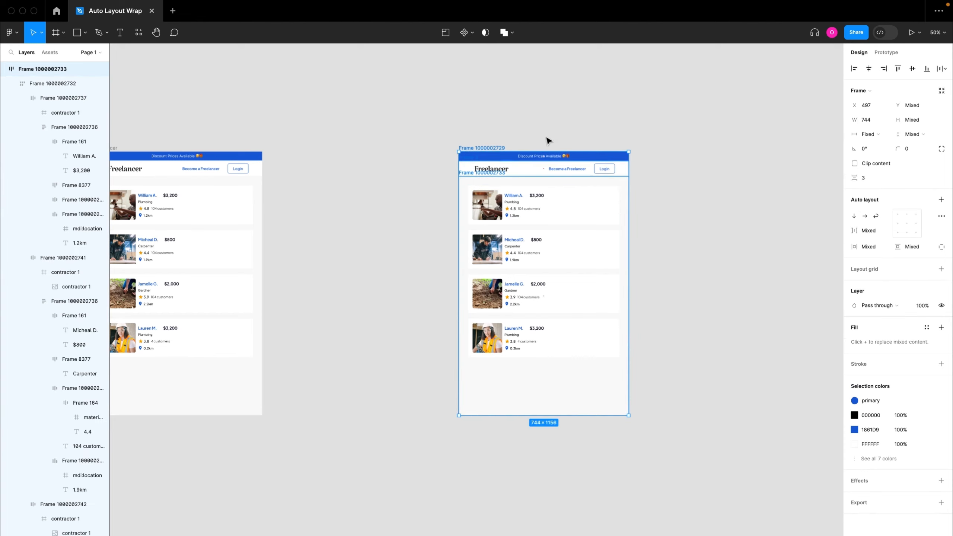
pyautogui.press('super+shift+g')
pyautogui.press('super+shift+g')
pyautogui.click(548, 141)
pyautogui.scroll(5, 512, 146)
pyautogui.click(579, 170)
pyautogui.press('super+shift+g')
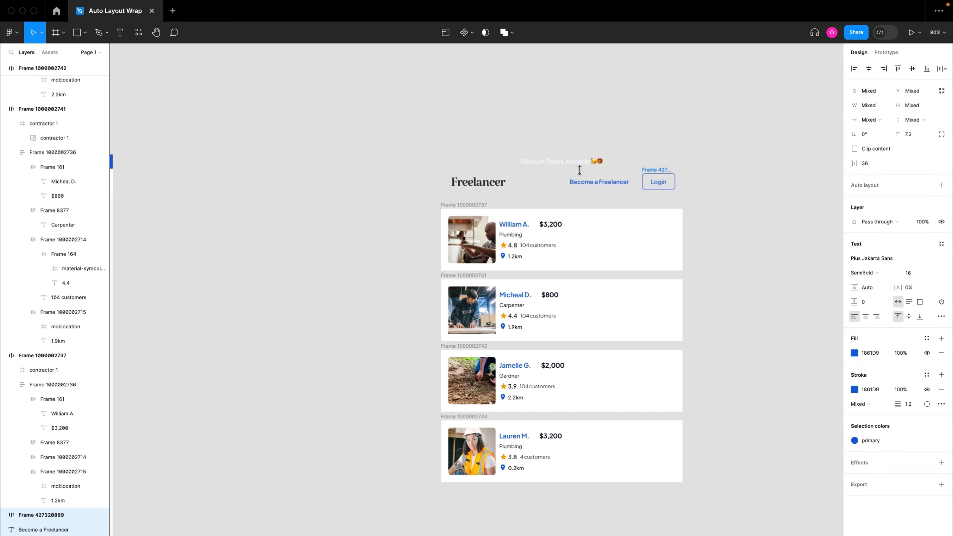
pyautogui.click(693, 166)
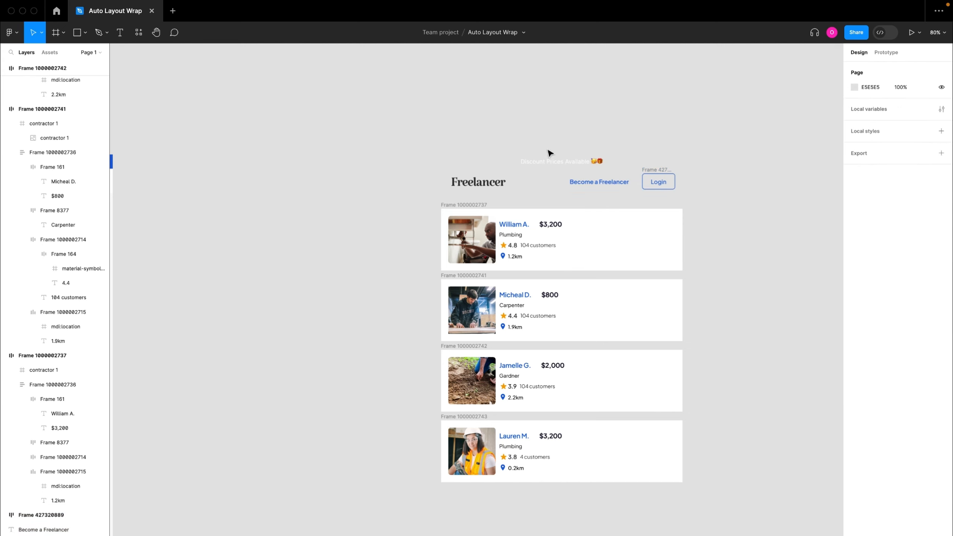
pyautogui.click(551, 162)
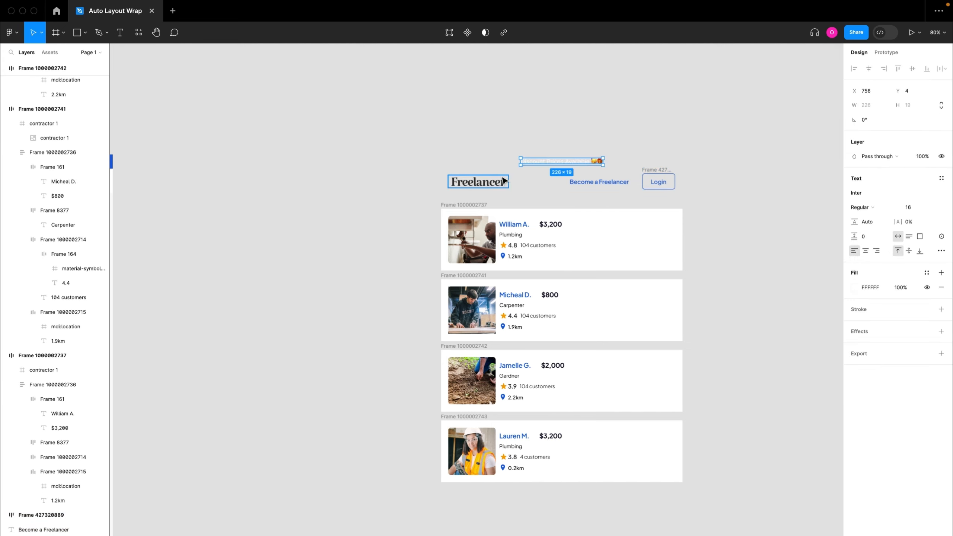
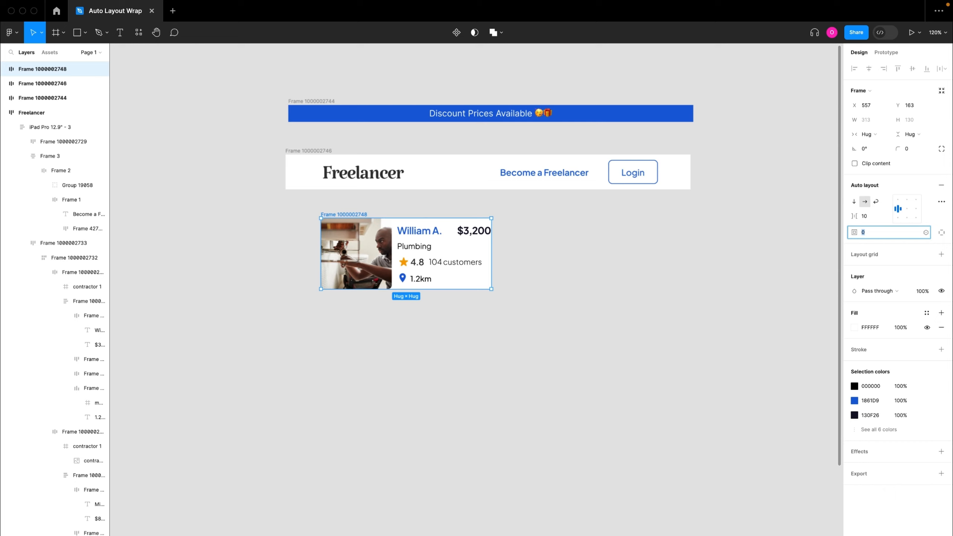
# Set the horizontal and vertical padding of the plumbing contractor's card frame to 20.
pyautogui.write('20')
pyautogui.press('Return')
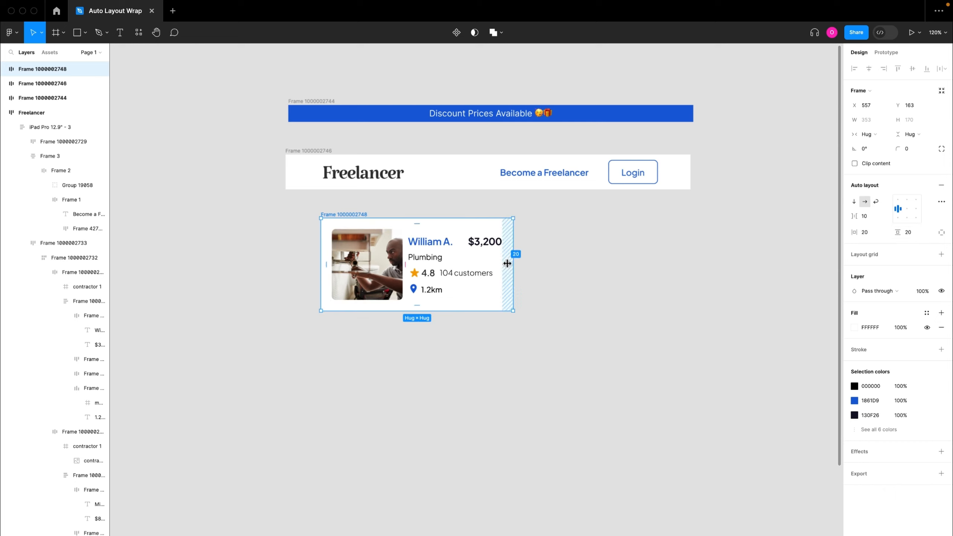
pyautogui.scroll(-3, 354, 127)
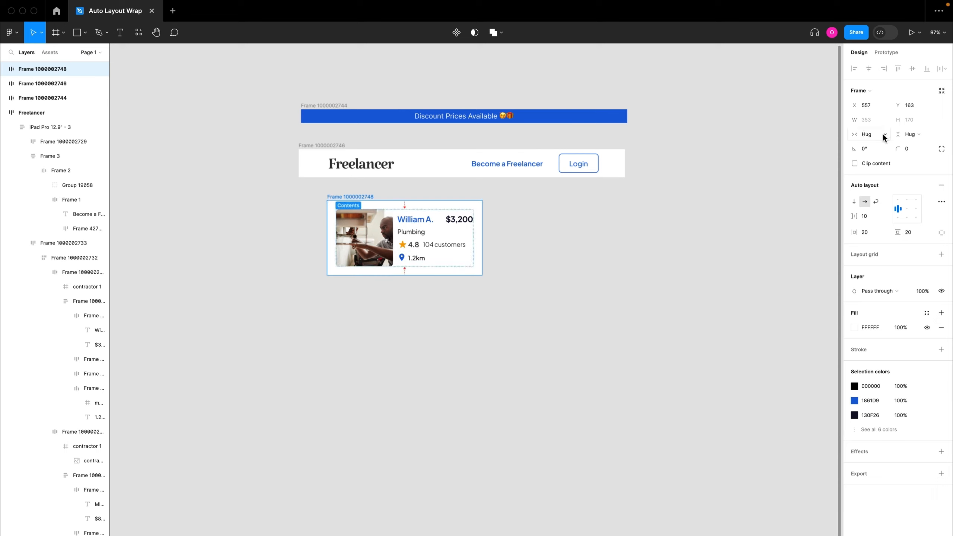
# Give the plumbing contractor's card a fixed width of 664 and a corner radius of 12.
pyautogui.click(877, 133)
pyautogui.click(877, 125)
pyautogui.click(866, 119)
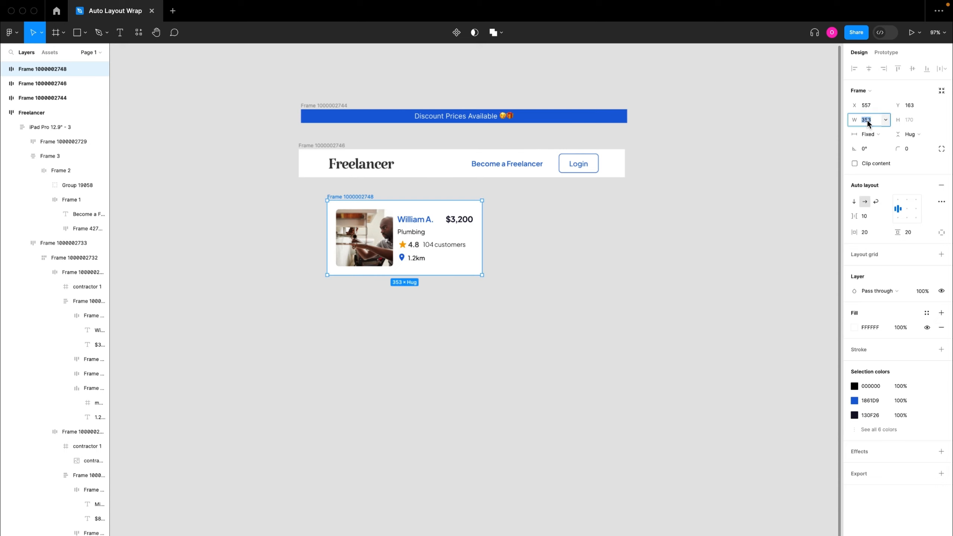
pyautogui.write('664')
pyautogui.press('Return')
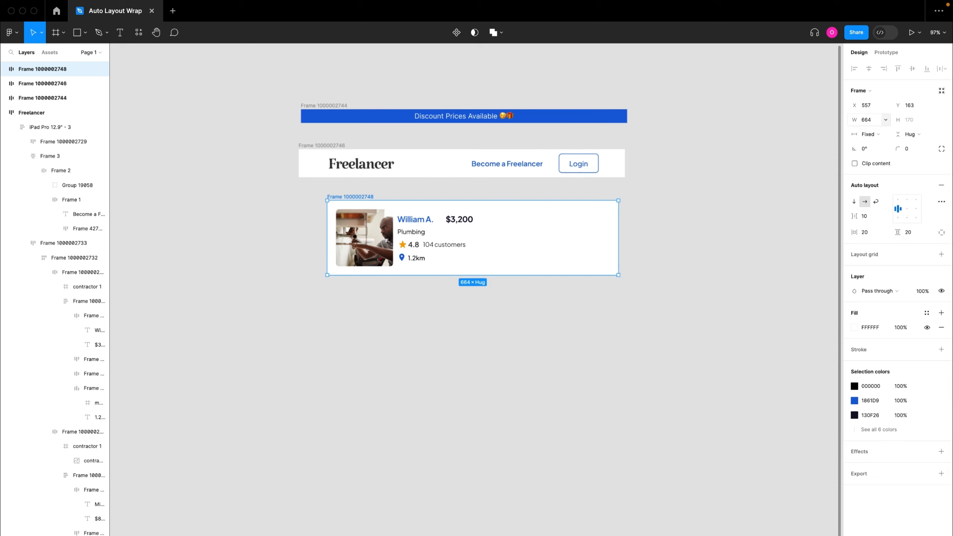
pyautogui.click(906, 149)
pyautogui.write('10')
pyautogui.press('Return')
# Duplicate the contractor card twice below the original and wrap the three cards in a vertical auto layout frame.
pyautogui.moveTo(539, 255); pyautogui.dragTo(539, 343)
pyautogui.press('super+d')
pyautogui.keyDown('shift'); pyautogui.click(457, 349); pyautogui.keyUp('shift')
pyautogui.keyDown('shift'); pyautogui.click(457, 261); pyautogui.keyUp('shift')
pyautogui.hotkey('shift', 'a')
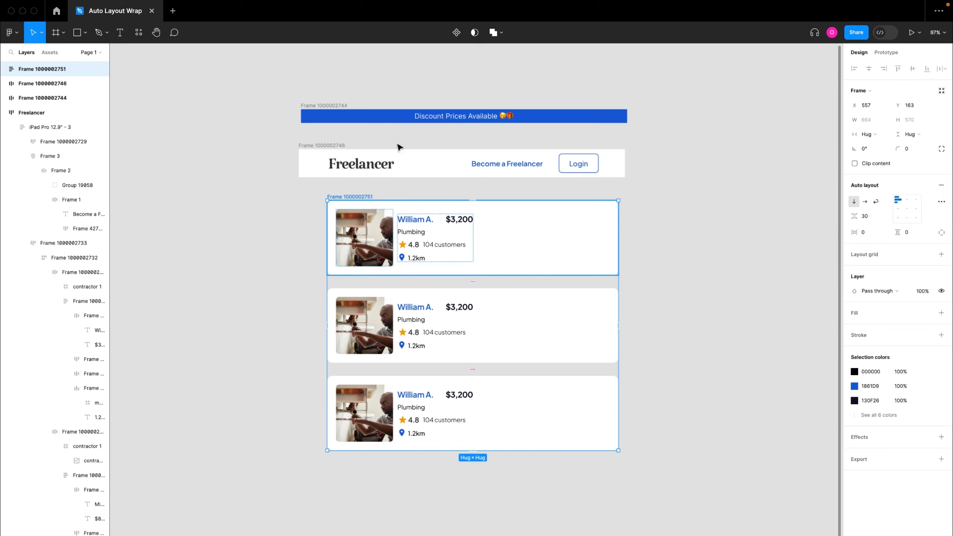
# Combine the card list, the Freelancer header and the discount banner in one vertical auto layout frame.
pyautogui.keyDown('shift'); pyautogui.click(431, 164); pyautogui.keyUp('shift')
pyautogui.keyDown('shift'); pyautogui.click(464, 117); pyautogui.keyUp('shift')
pyautogui.hotkey('shift', 'a')
# Set the new page frame's vertical gap to 0 and add a white FFFFFF fill.
pyautogui.click(870, 216)
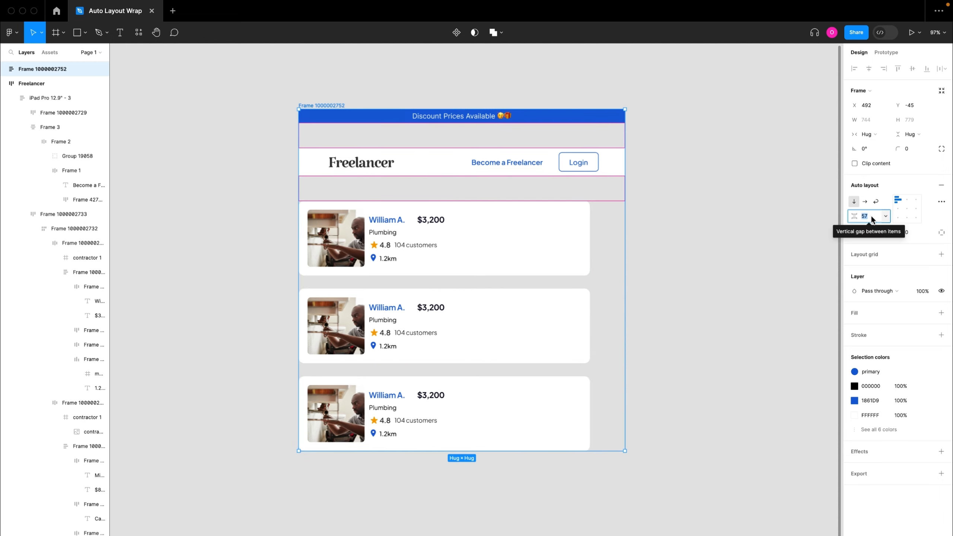
pyautogui.write('0')
pyautogui.press('Return')
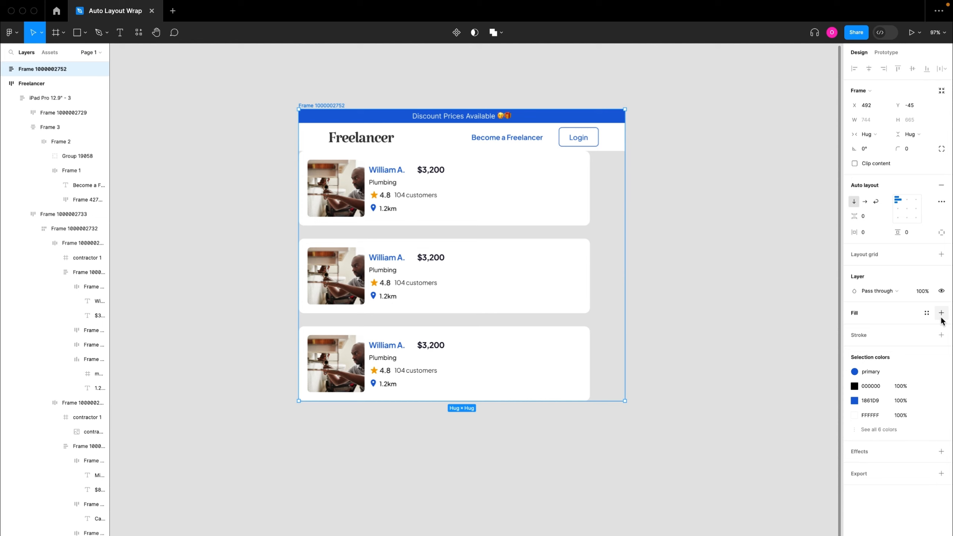
pyautogui.click(941, 315)
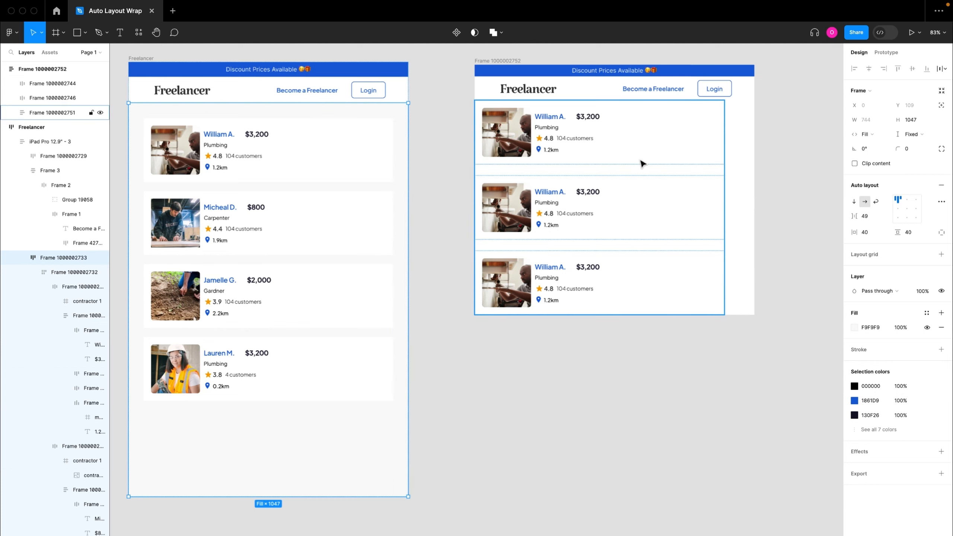
# Set the card list frame's horizontal and vertical padding to 40 and fill it with F9F9F9.
pyautogui.click(645, 163)
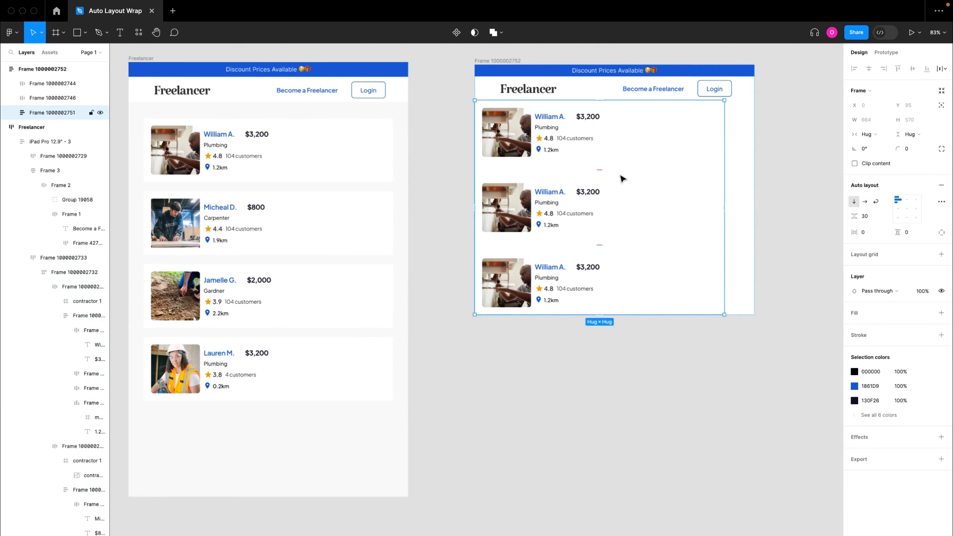
pyautogui.click(908, 232)
pyautogui.write('40')
pyautogui.click(863, 232)
pyautogui.write('40')
pyautogui.press('Return')
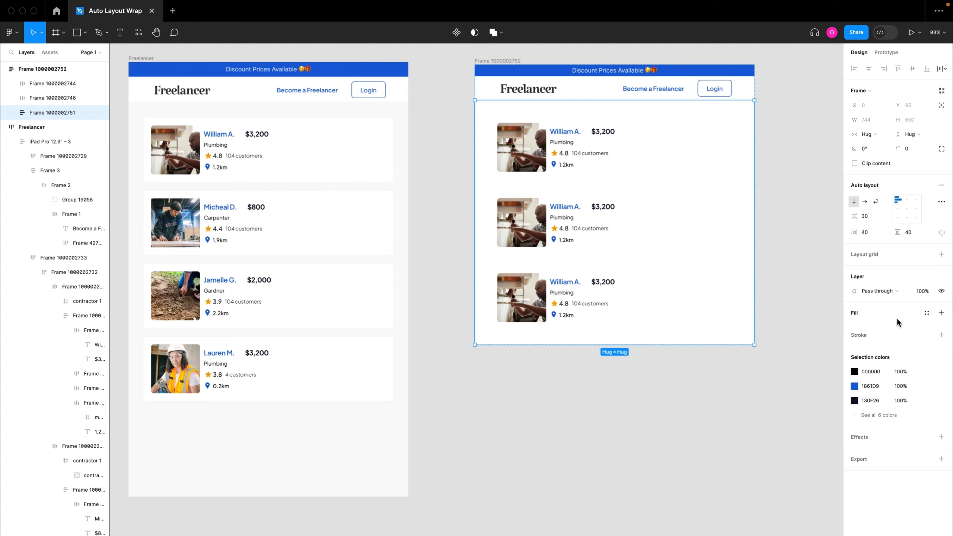
pyautogui.click(941, 314)
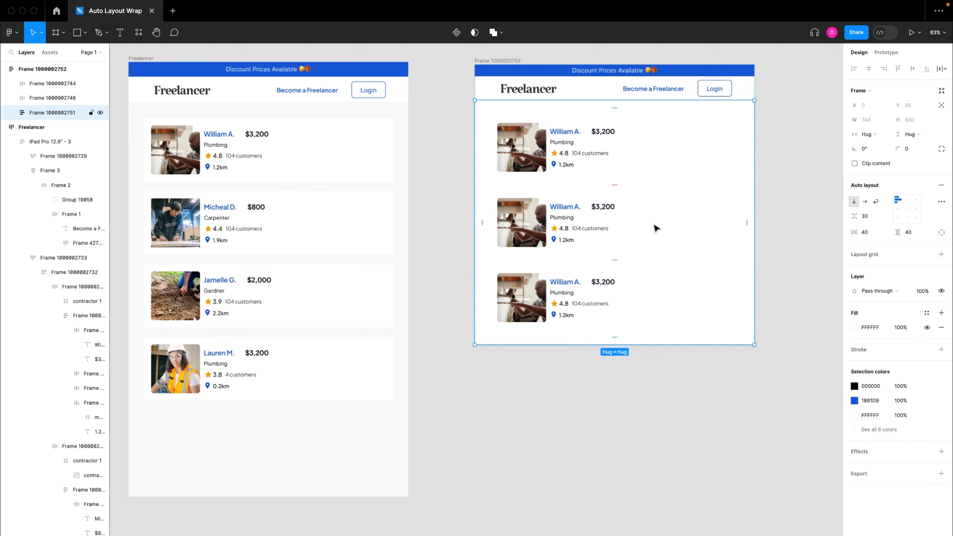
pyautogui.click(854, 327)
# Extend the new page frame downward to a height of about 1149.
pyautogui.scroll(-5, 372, 247)
pyautogui.click(443, 155)
pyautogui.moveTo(487, 294); pyautogui.dragTo(488, 366)
pyautogui.moveTo(555, 198); pyautogui.dragTo(595, 215)
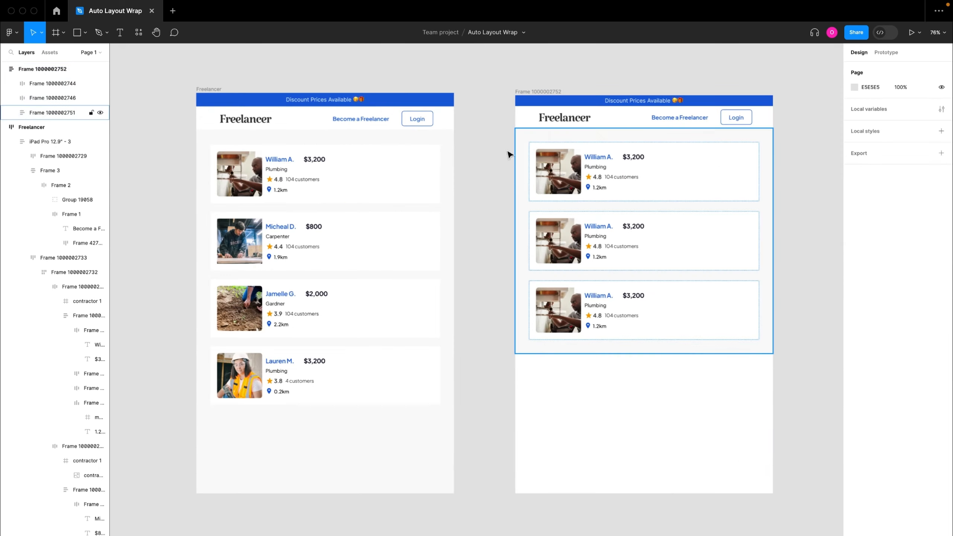
# Set the discount banner's horizontal gap to Auto and its horizontal resizing to Fill container.
pyautogui.click(590, 101)
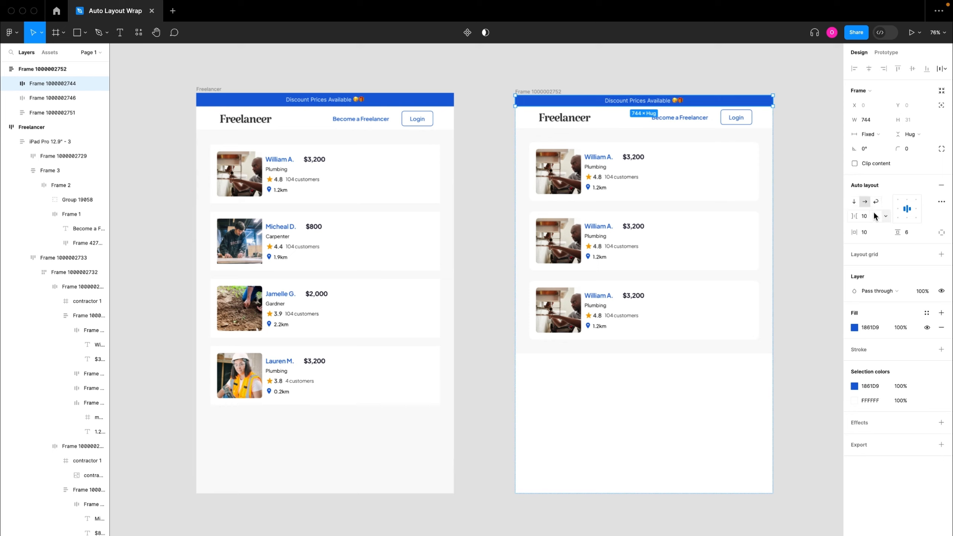
pyautogui.click(886, 216)
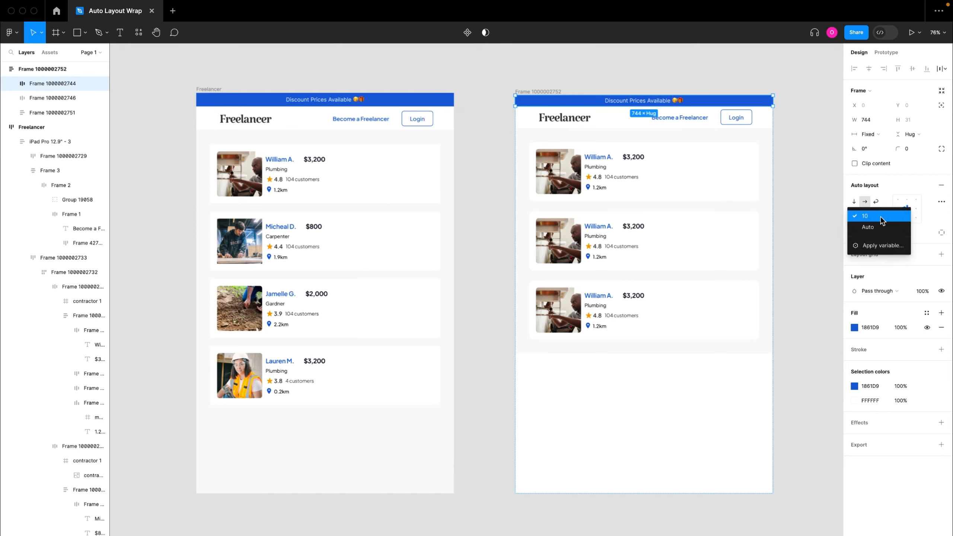
pyautogui.click(875, 217)
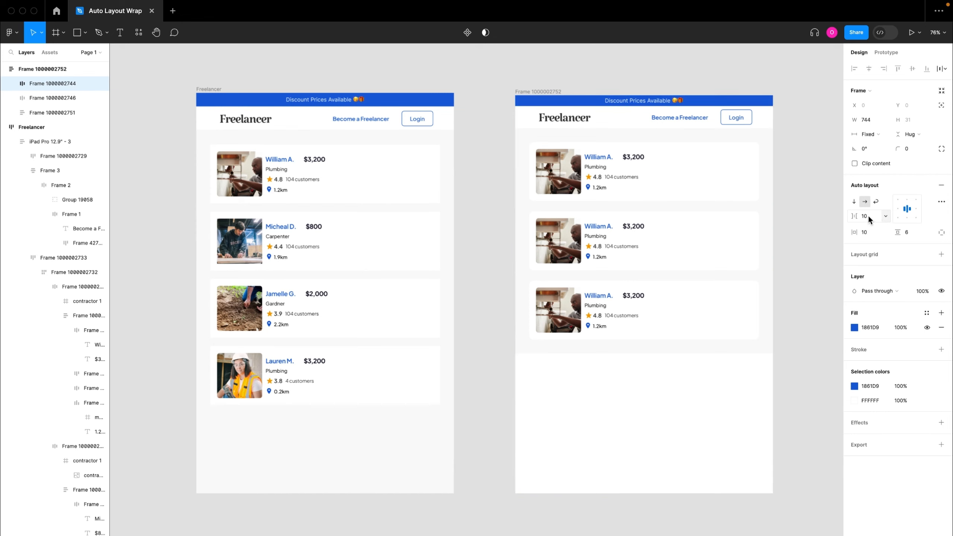
pyautogui.click(887, 216)
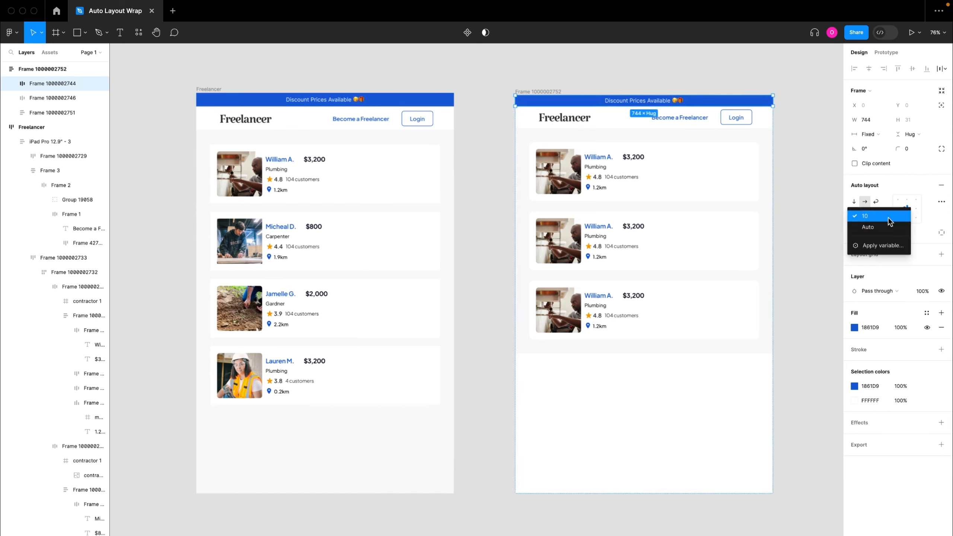
pyautogui.click(868, 227)
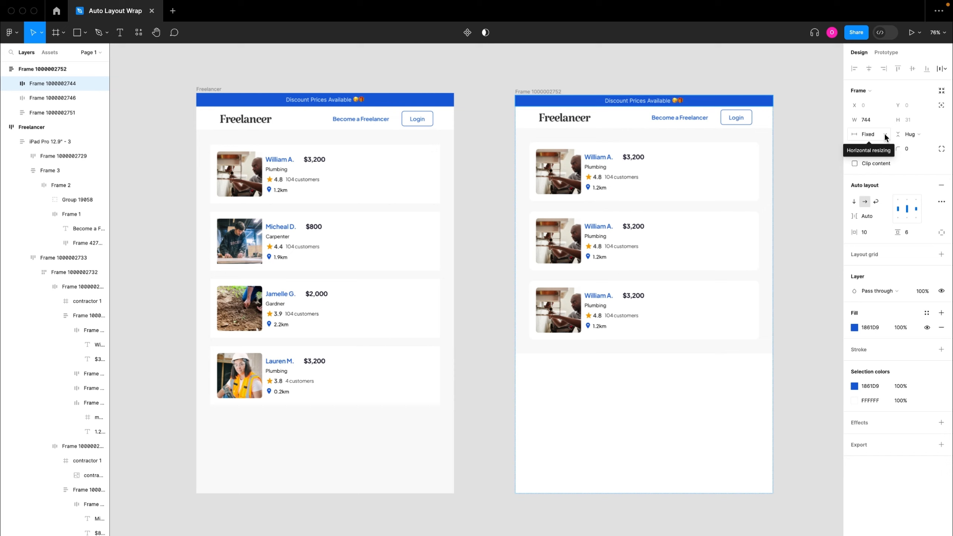
pyautogui.click(884, 134)
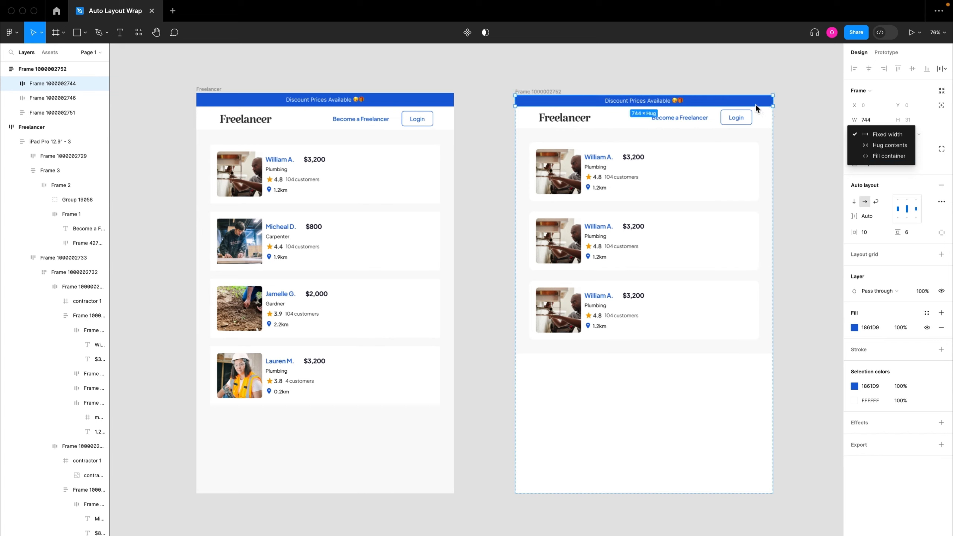
pyautogui.click(889, 156)
# Widen the new page frame to test the discount banner's stretching, and bring it back to 744 wide.
pyautogui.click(538, 92)
pyautogui.hscroll(4, 656, 150)
pyautogui.scroll(-1, 656, 150)
pyautogui.moveTo(626, 119); pyautogui.dragTo(737, 118)
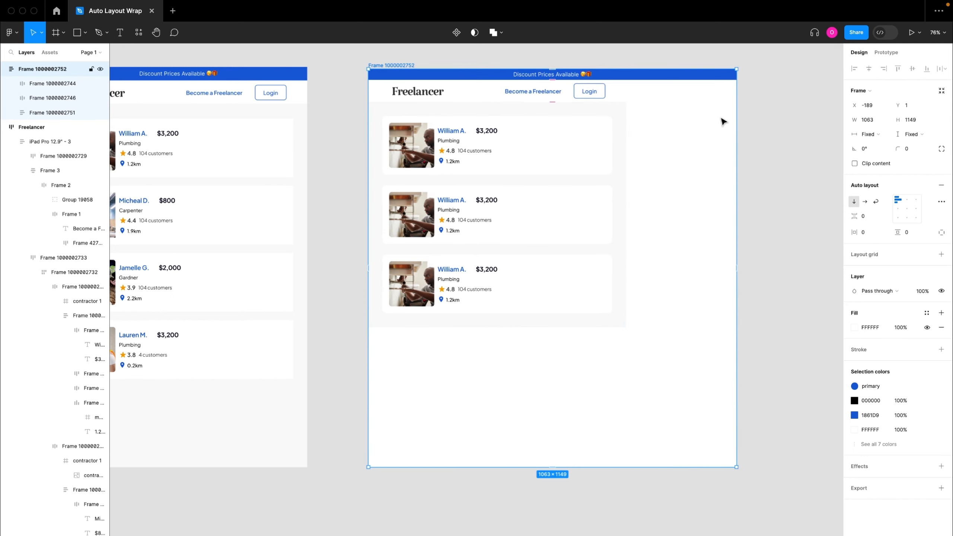
pyautogui.moveTo(755, 123); pyautogui.dragTo(644, 123)
# Set the horizontal gap of the rebuilt page's Freelancer header to Auto.
pyautogui.click(495, 90)
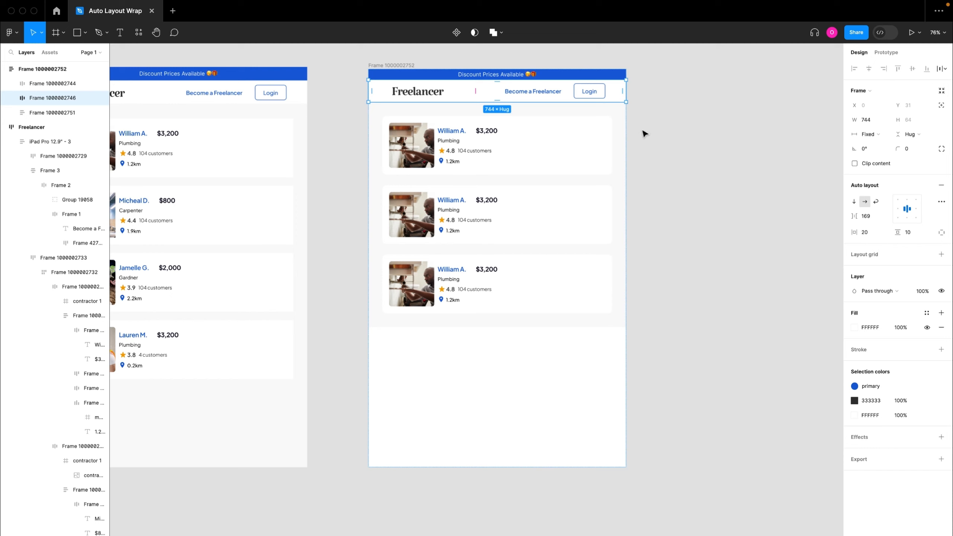
pyautogui.click(587, 77)
pyautogui.click(553, 99)
pyautogui.click(884, 217)
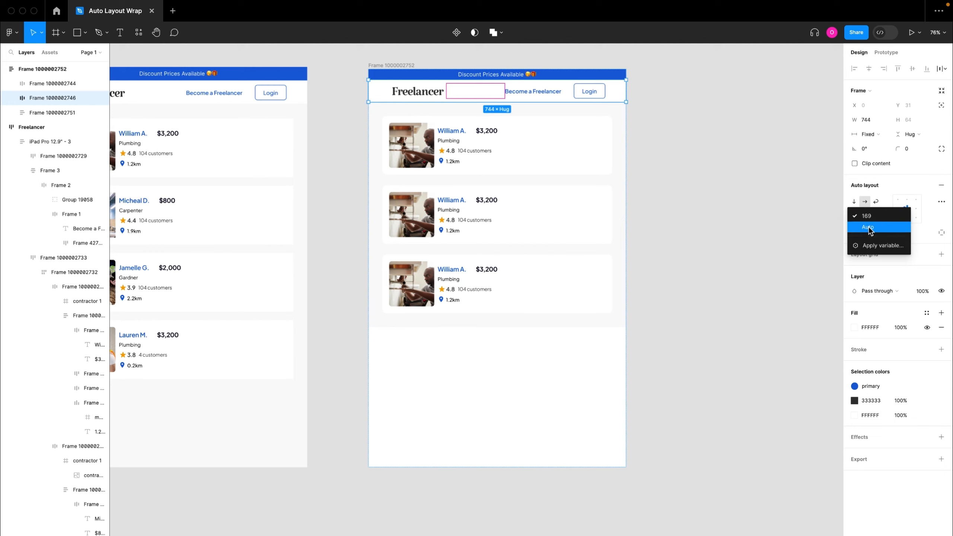
pyautogui.click(872, 226)
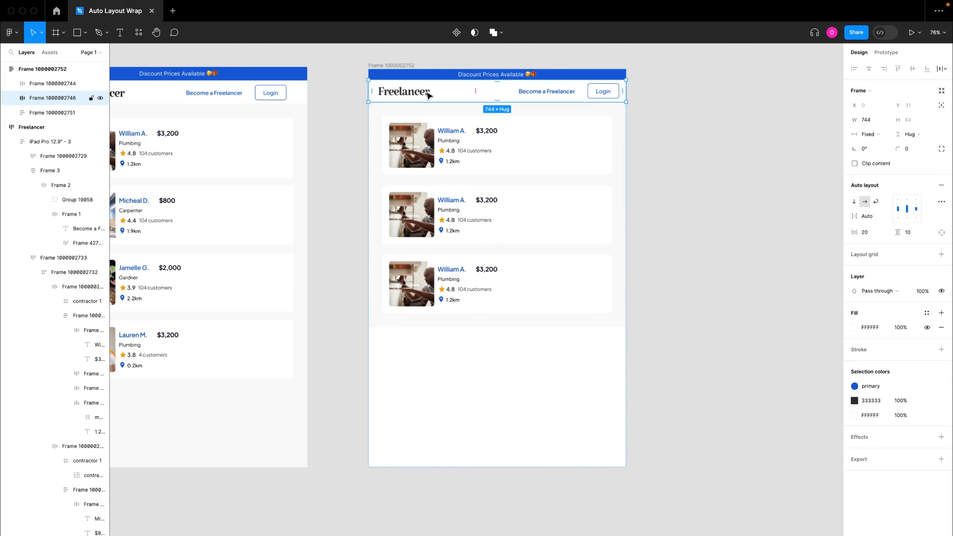
# Set the rebuilt header's horizontal resizing to Fill container.
pyautogui.click(544, 91)
pyautogui.press('Escape')
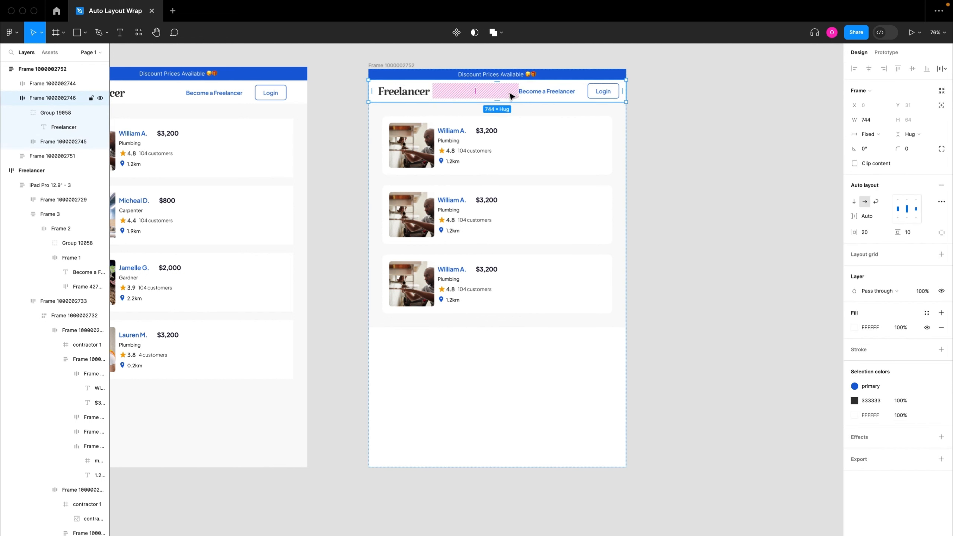
pyautogui.click(884, 133)
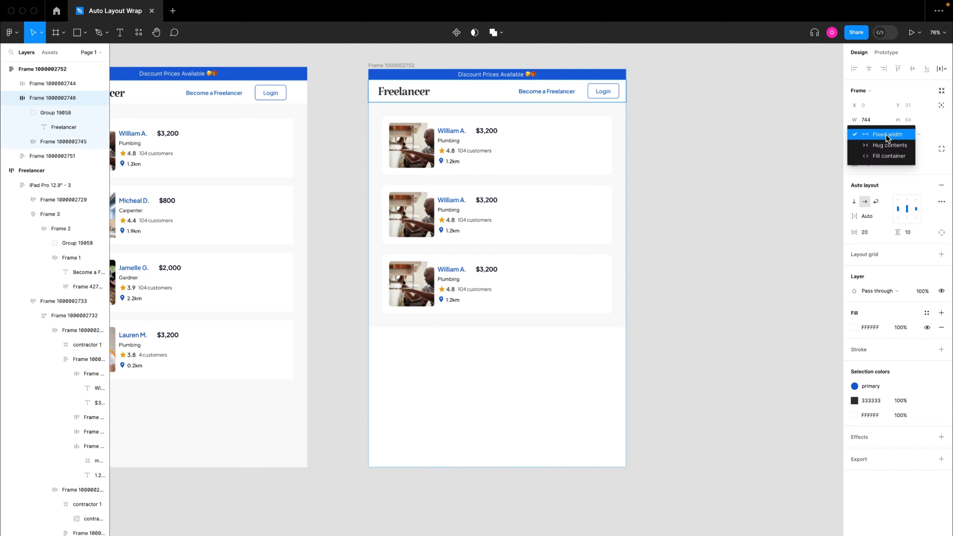
pyautogui.click(881, 157)
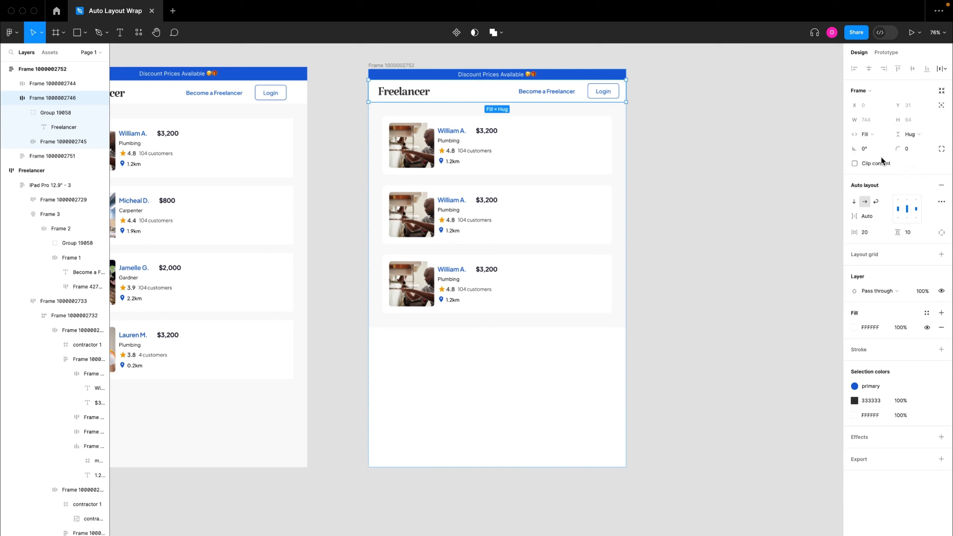
pyautogui.click(667, 134)
# Stretch the rebuilt page frame to test the header's response, and return it to 744 wide.
pyautogui.click(403, 66)
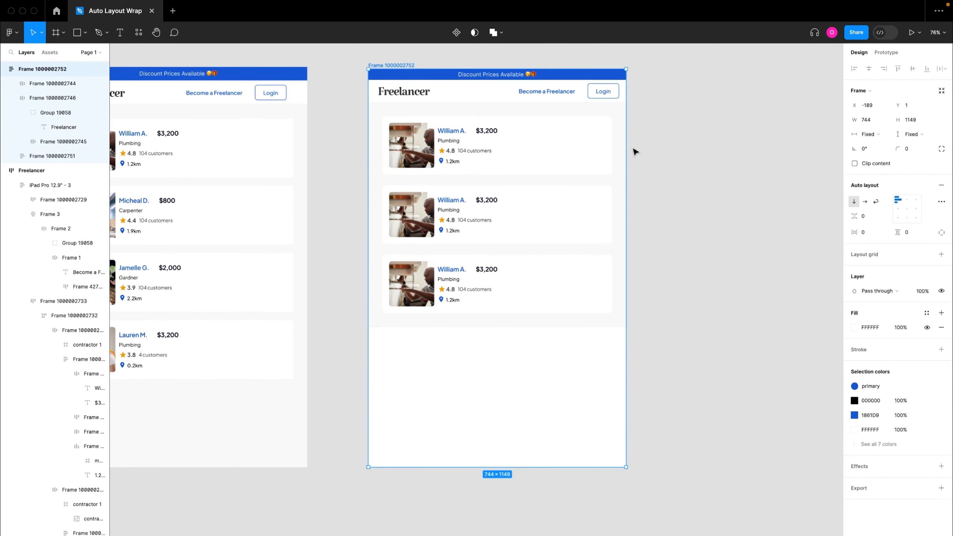
pyautogui.moveTo(626, 144)
pyautogui.mouseDown()
pyautogui.moveTo(815, 142)
pyautogui.moveTo(626, 154)
pyautogui.mouseUp()
pyautogui.click(688, 165)
pyautogui.hscroll(-4, 562, 187)
pyautogui.scroll(1, 562, 188)
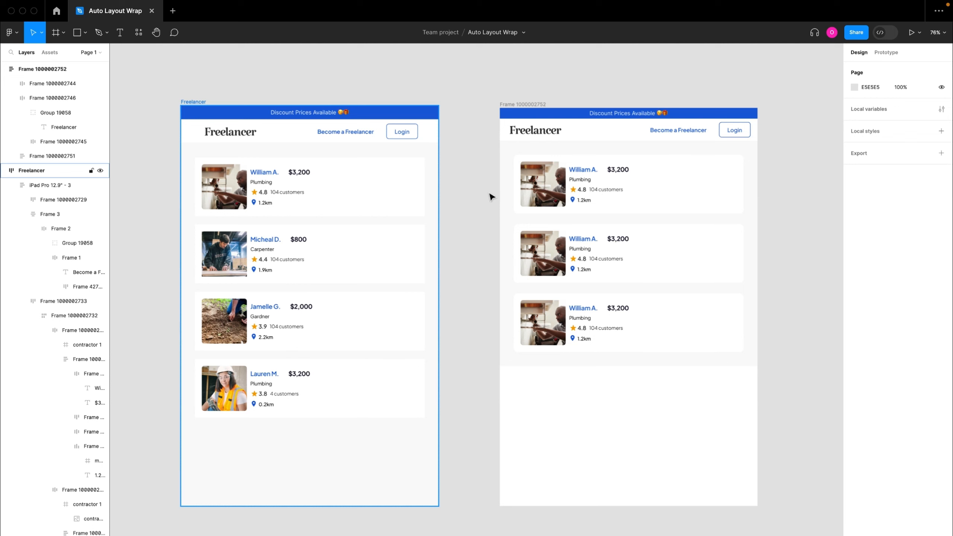
# Set the card list frame's horizontal resizing to Fill container.
pyautogui.click(673, 154)
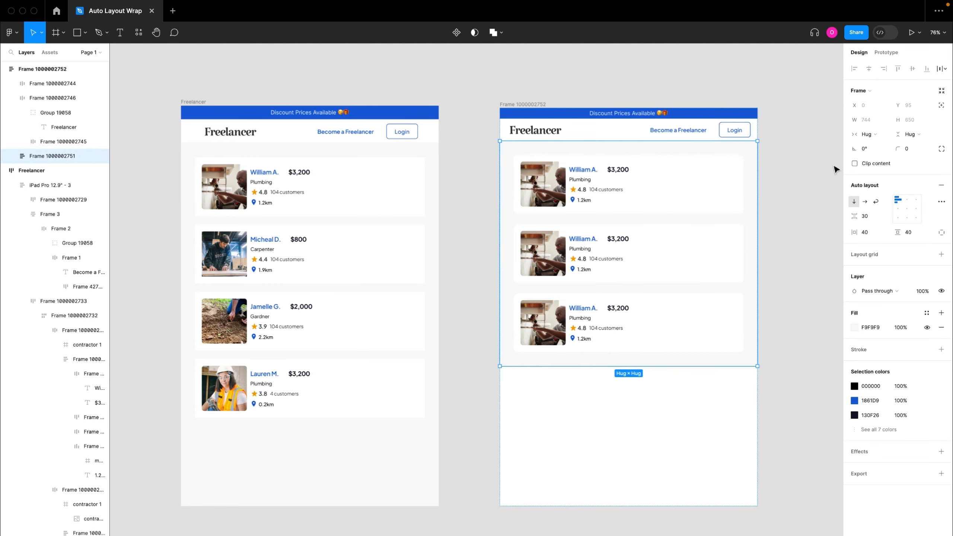
pyautogui.click(885, 134)
pyautogui.click(888, 146)
# Widen the rebuilt page frame to about 1119 to test the card list, and undo the resize.
pyautogui.click(522, 104)
pyautogui.hscroll(4, 637, 225)
pyautogui.moveTo(606, 216); pyautogui.dragTo(736, 208)
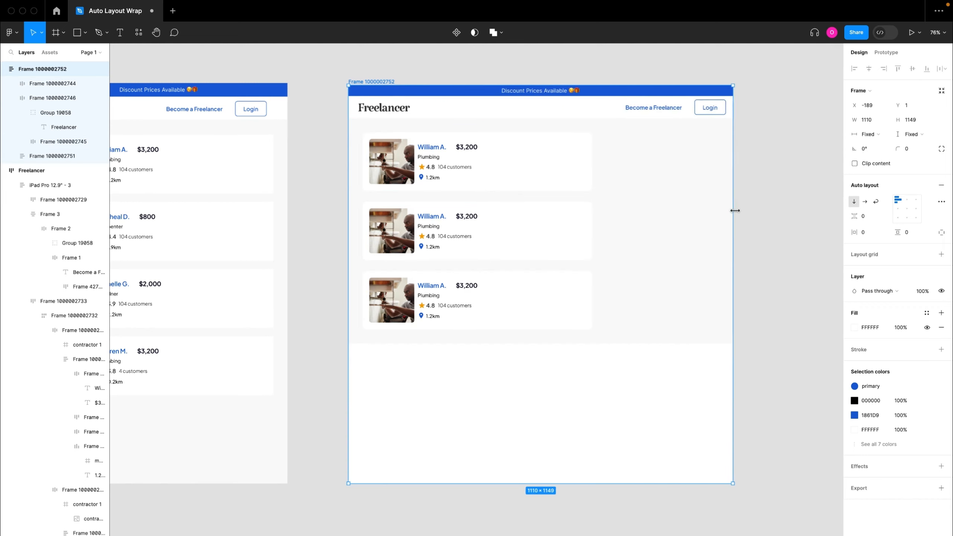
pyautogui.click(582, 164)
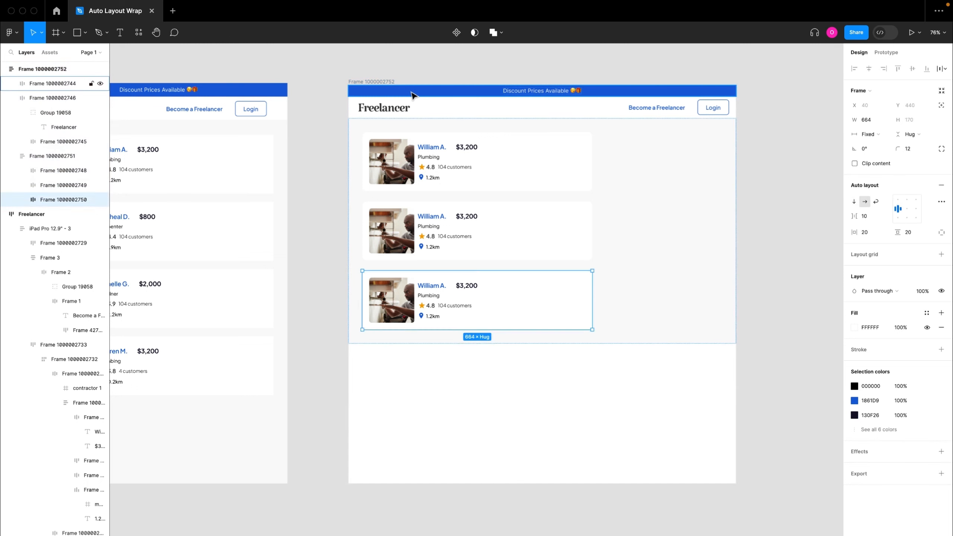
pyautogui.press('Escape')
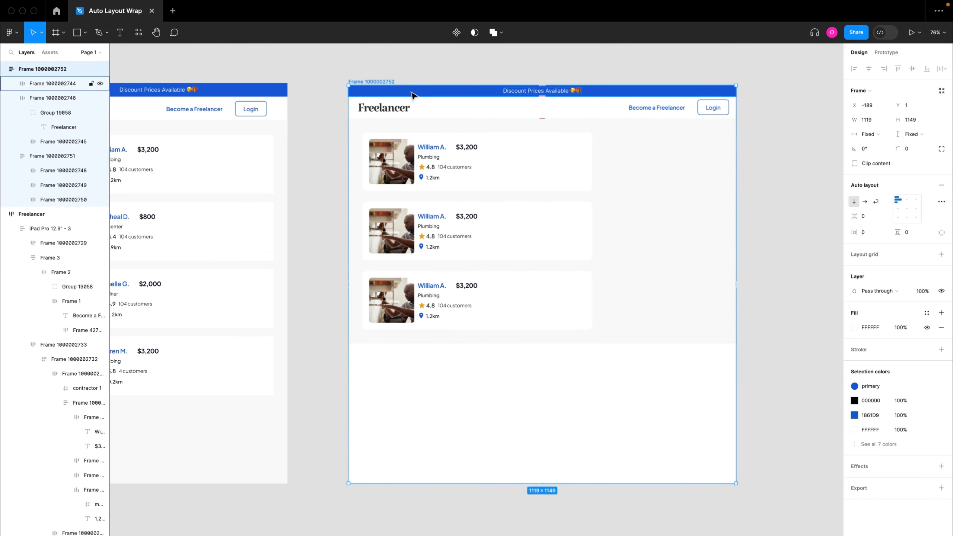
pyautogui.press('super+z')
# Set the horizontal resizing of all three contractor cards to Fill container and test it by resizing the page frame.
pyautogui.doubleClick(457, 160)
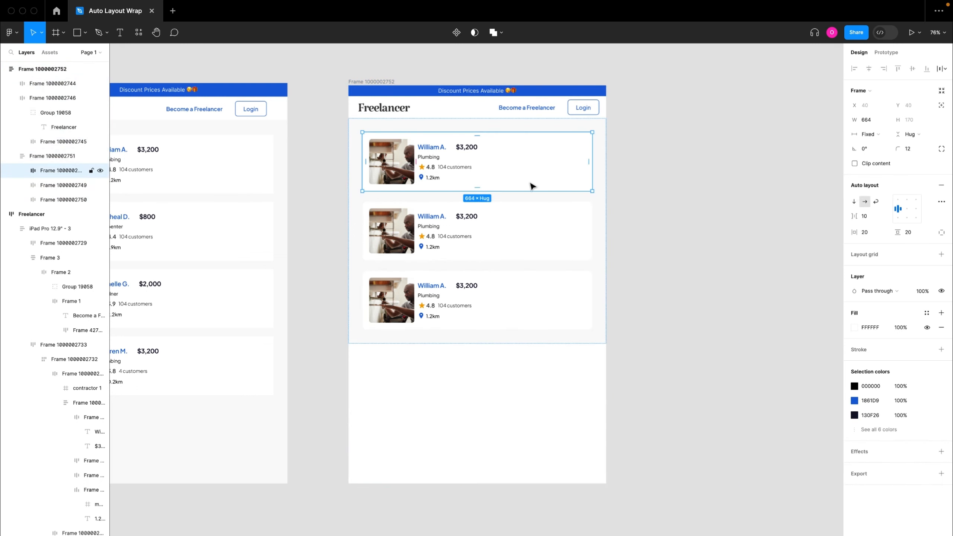
pyautogui.keyDown('shift'); pyautogui.click(525, 234); pyautogui.keyUp('shift')
pyautogui.keyDown('shift'); pyautogui.click(546, 292); pyautogui.keyUp('shift')
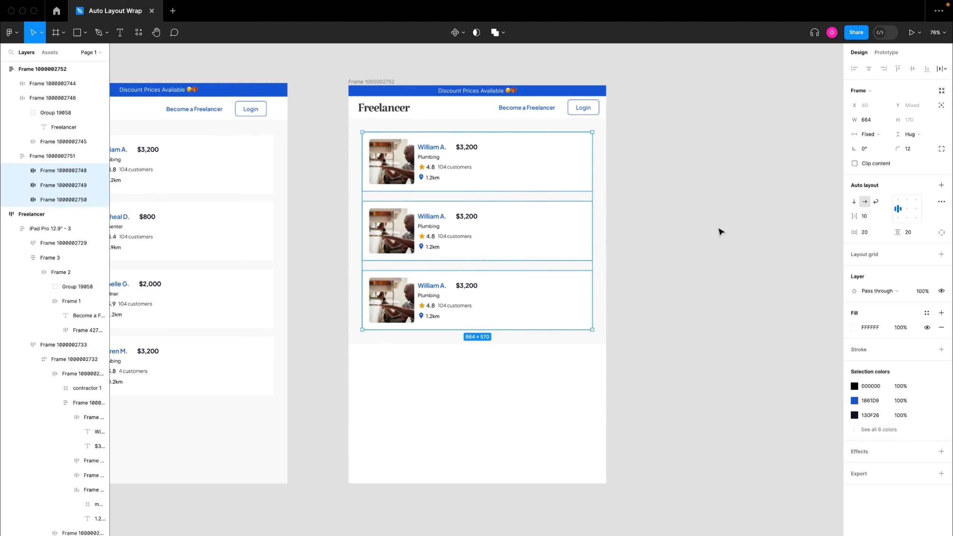
pyautogui.click(884, 135)
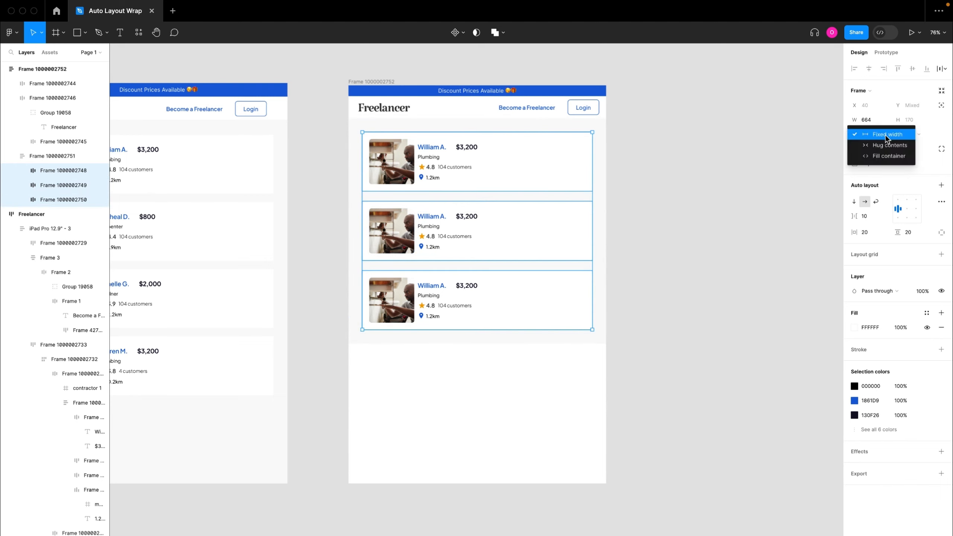
pyautogui.click(883, 161)
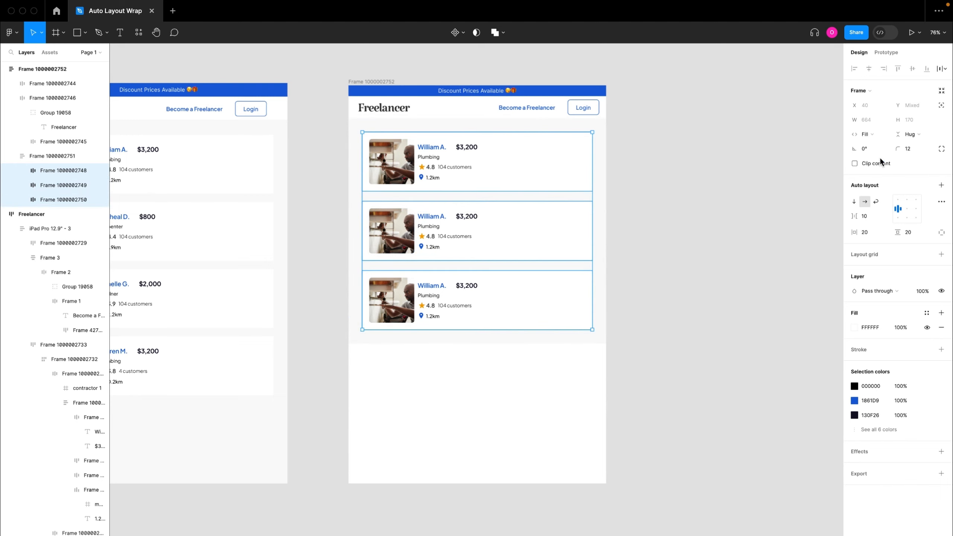
pyautogui.click(637, 140)
pyautogui.click(385, 82)
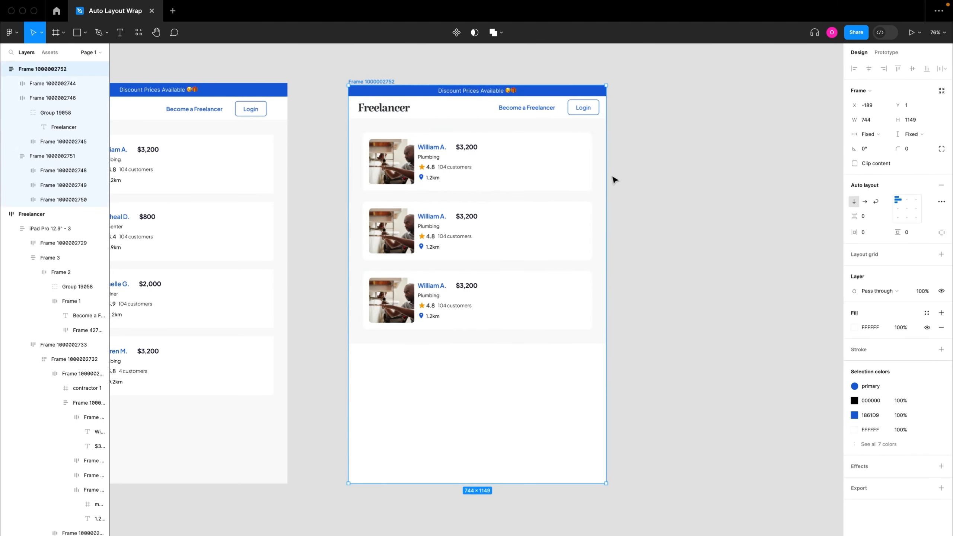
pyautogui.moveTo(608, 175)
pyautogui.mouseDown()
pyautogui.moveTo(795, 176)
pyautogui.moveTo(573, 177)
pyautogui.moveTo(777, 176)
pyautogui.moveTo(608, 182)
pyautogui.mouseUp()
# Move the rebuilt page frame farther away to the right of the original, and select the original Freelancer frame.
pyautogui.scroll(-3, 582, 242)
pyautogui.moveTo(431, 124); pyautogui.dragTo(781, 128)
pyautogui.click(193, 122)
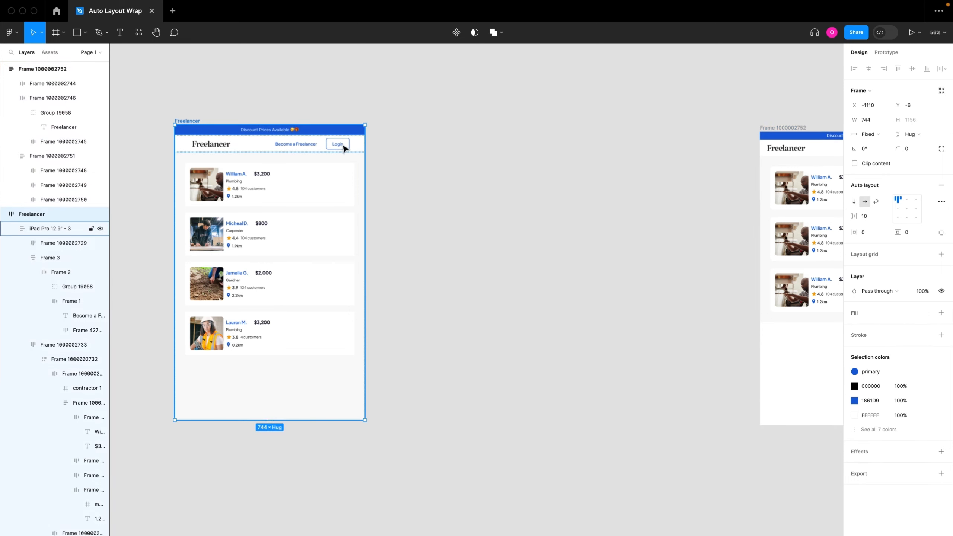
# Widen the original Freelancer frame to about 1408 to test its card wrapping, and narrow it back.
pyautogui.moveTo(364, 157); pyautogui.dragTo(535, 157)
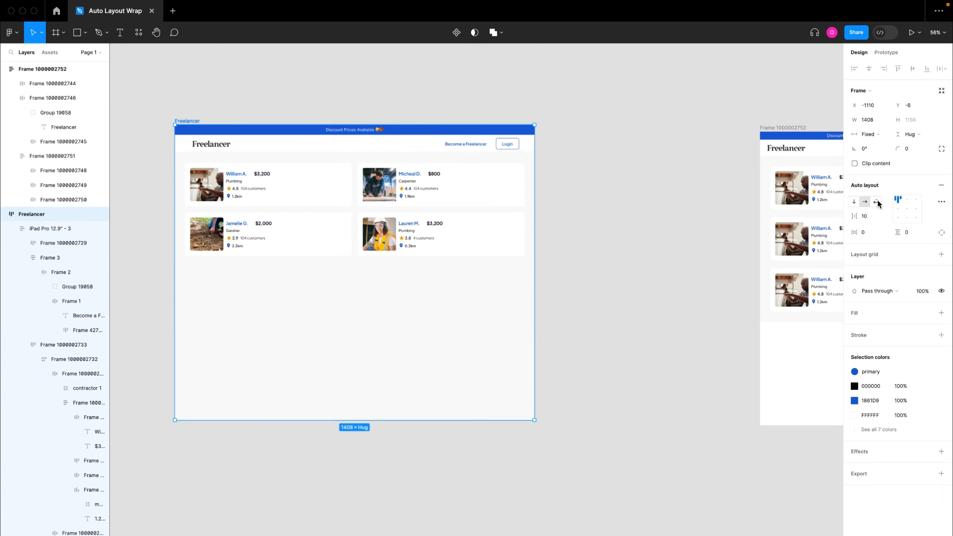
pyautogui.moveTo(534, 272); pyautogui.dragTo(366, 272)
pyautogui.moveTo(187, 121); pyautogui.dragTo(523, 127)
# Try the Wrap auto layout on the rebuilt page's card list frame, and undo it.
pyautogui.hscroll(10, 557, 291)
pyautogui.scroll(5, 557, 292)
pyautogui.click(557, 291)
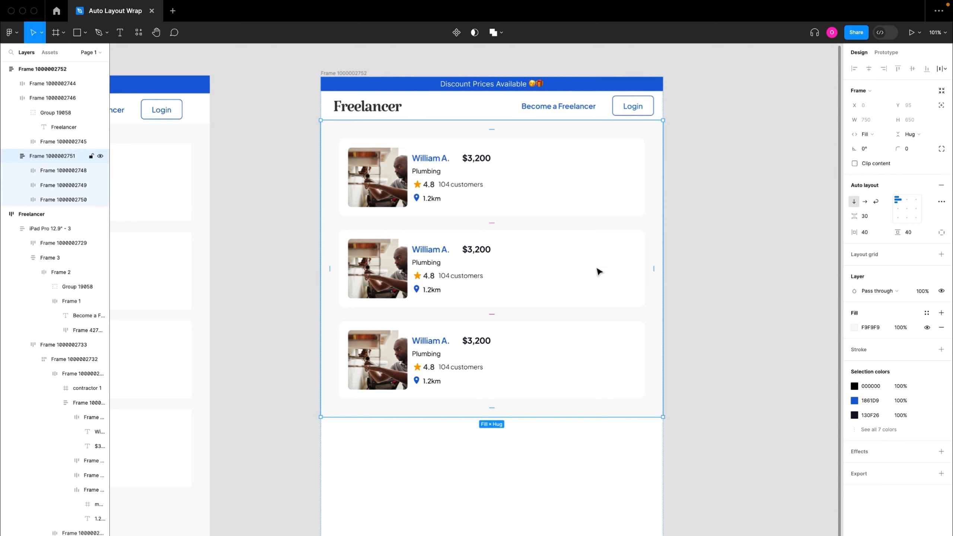
pyautogui.click(876, 202)
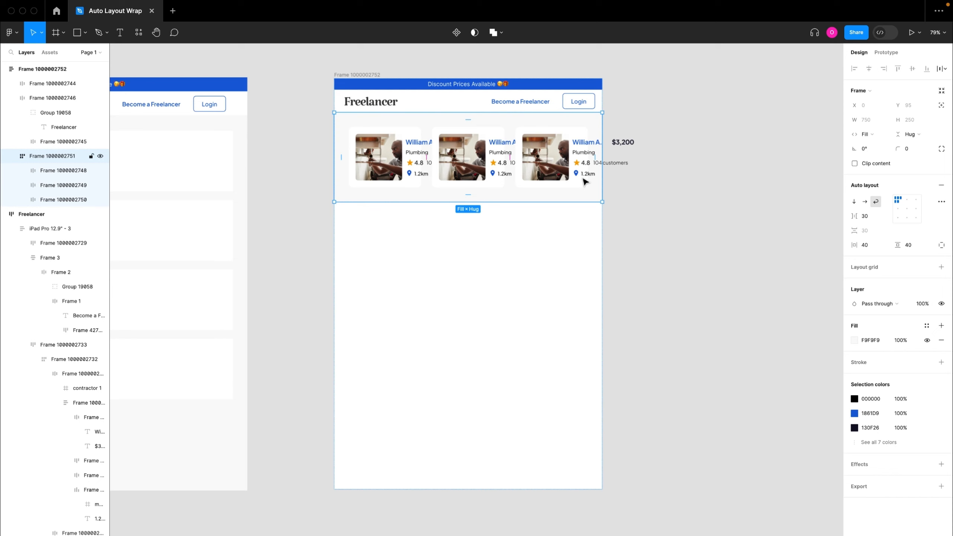
pyautogui.hotkey('shift', 'v')
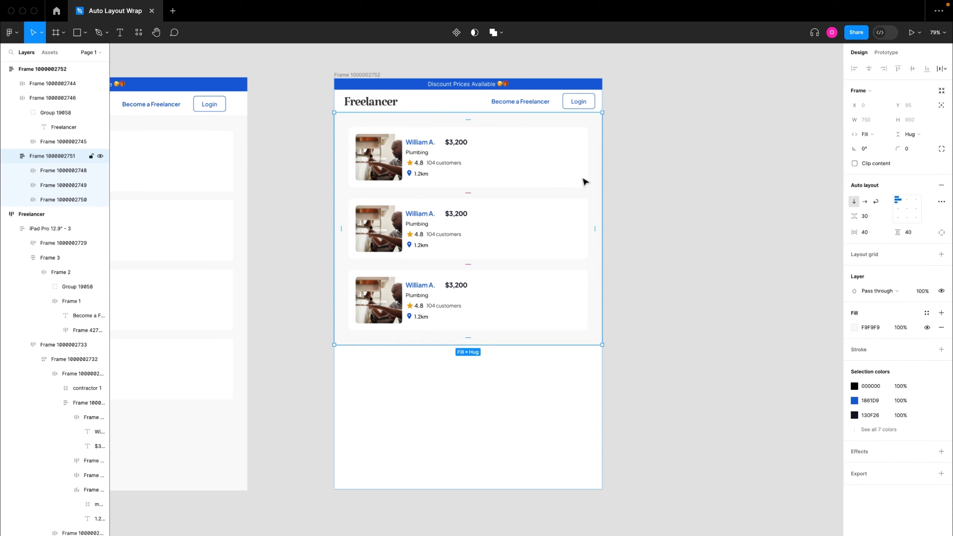
pyautogui.click(516, 178)
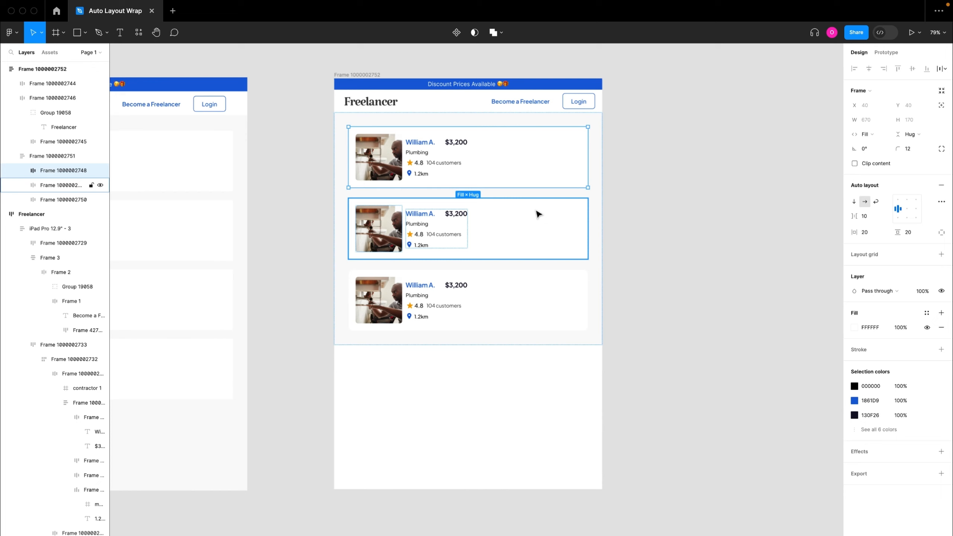
pyautogui.click(583, 297)
pyautogui.click(598, 185)
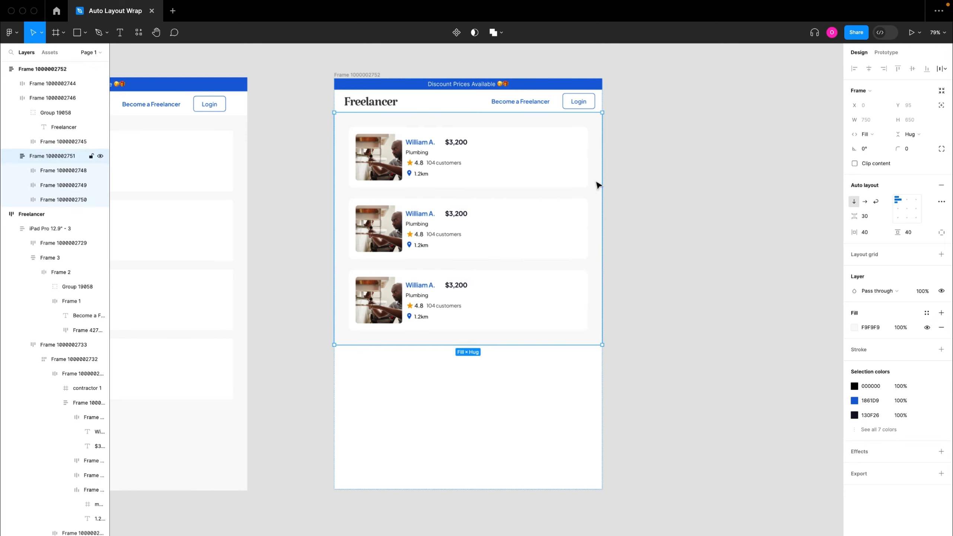
pyautogui.click(876, 202)
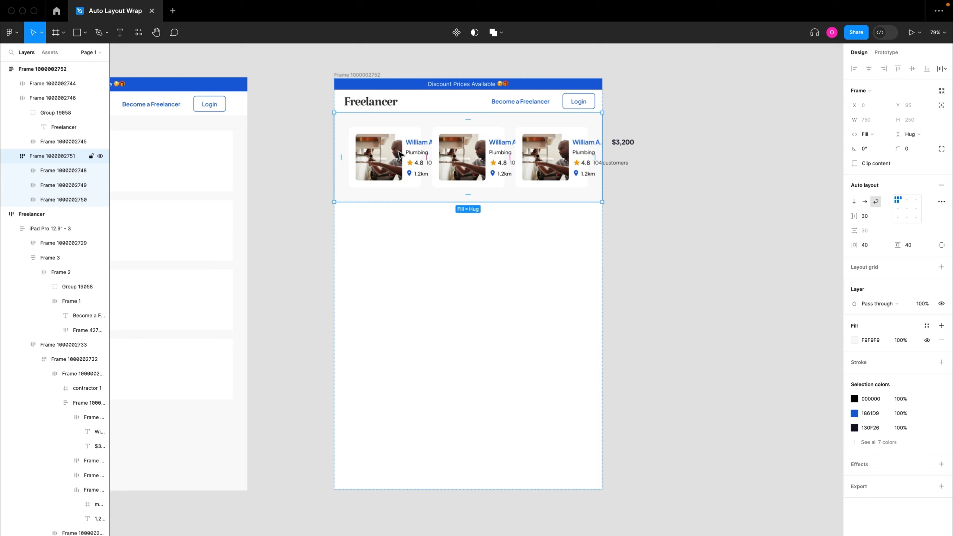
pyautogui.press('super+z')
# Check the min width setting of the first contractor card in the original Freelancer page.
pyautogui.doubleClick(465, 161)
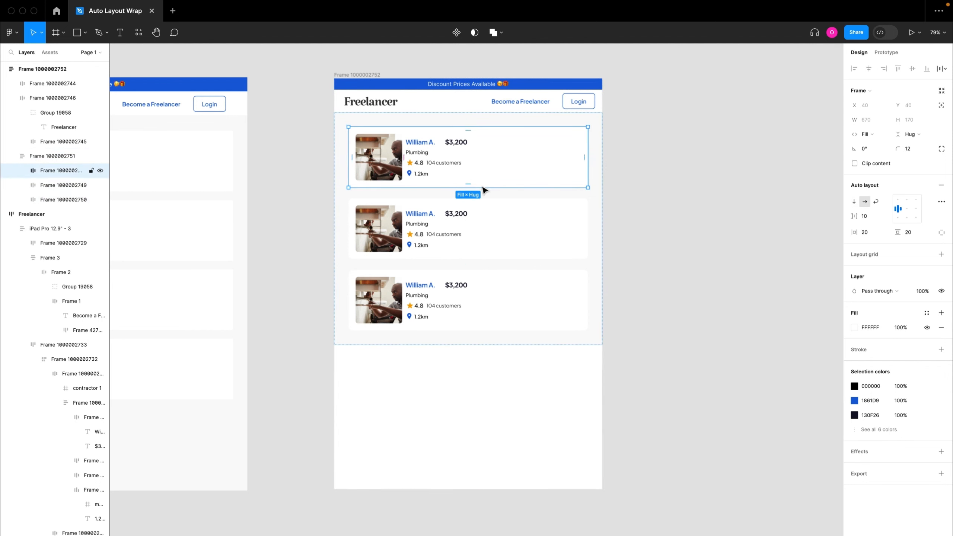
pyautogui.keyDown('shift'); pyautogui.click(495, 236); pyautogui.keyUp('shift')
pyautogui.keyDown('shift'); pyautogui.click(516, 310); pyautogui.keyUp('shift')
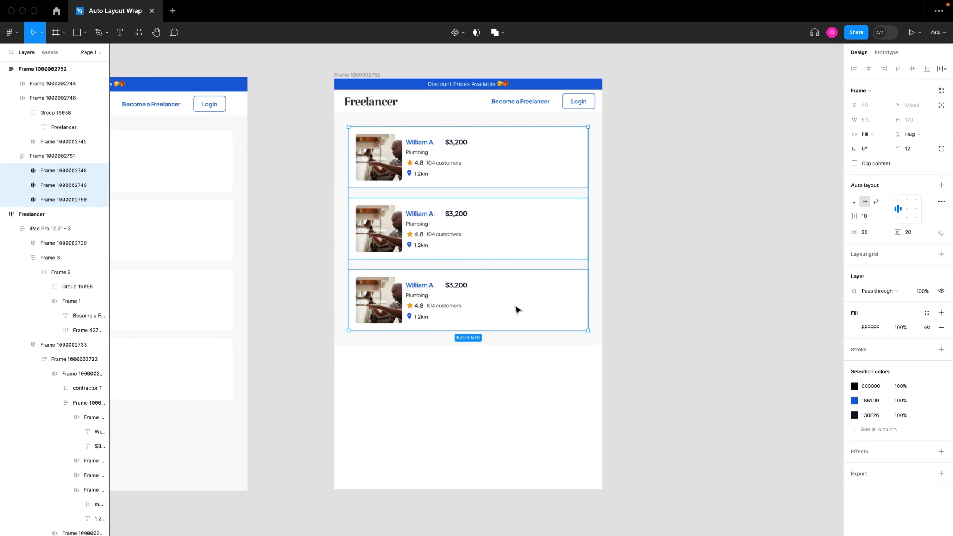
pyautogui.click(330, 184)
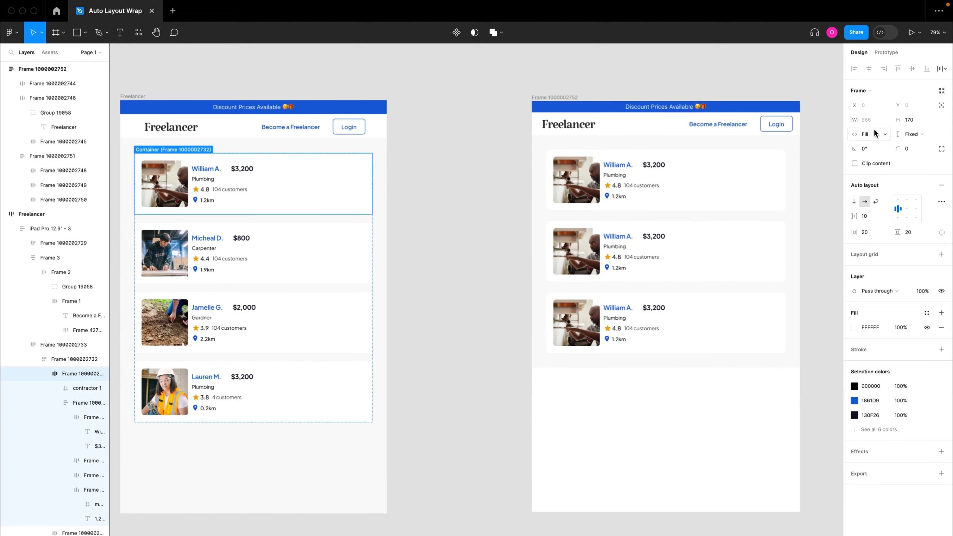
pyautogui.click(885, 120)
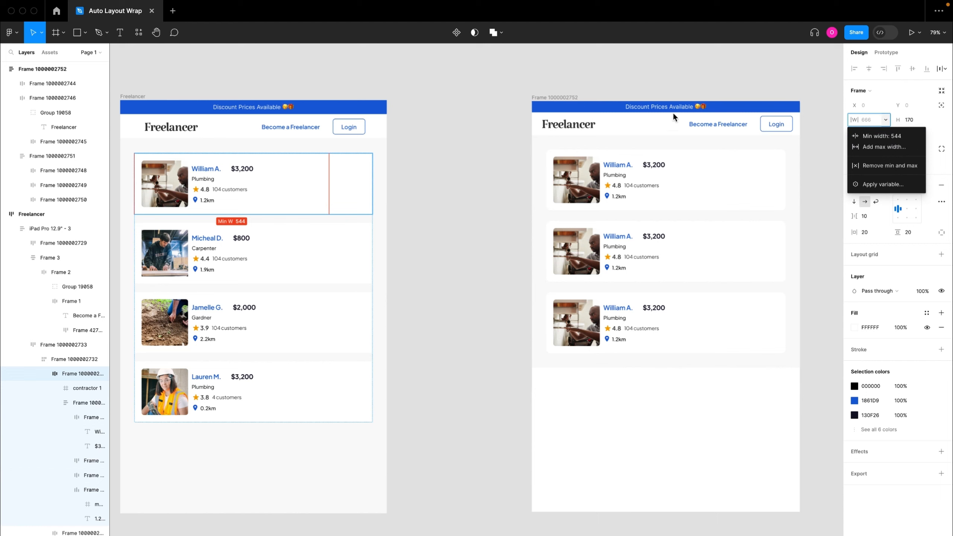
pyautogui.click(696, 186)
# Set a min width of 544 on all three contractor cards in the rebuilt page.
pyautogui.click(697, 187)
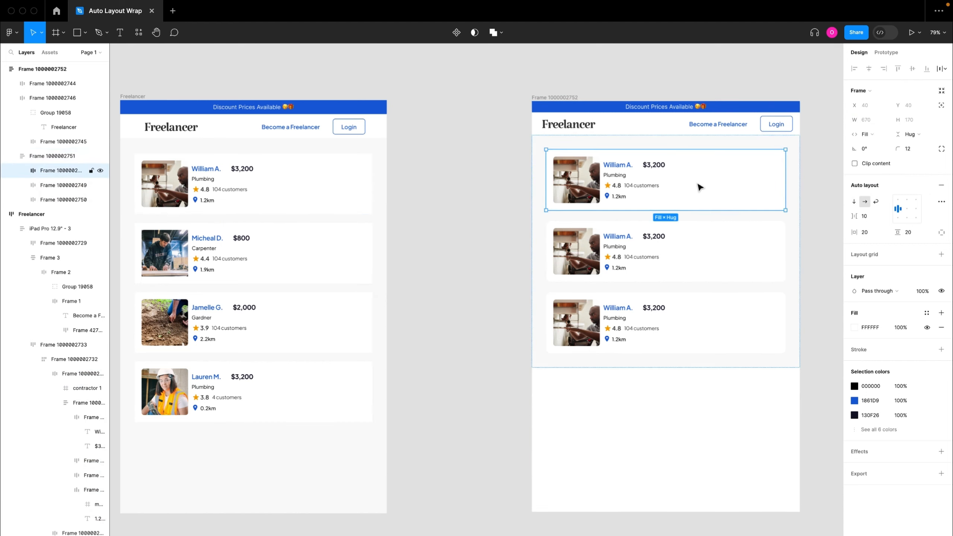
pyautogui.keyDown('shift'); pyautogui.click(698, 241); pyautogui.keyUp('shift')
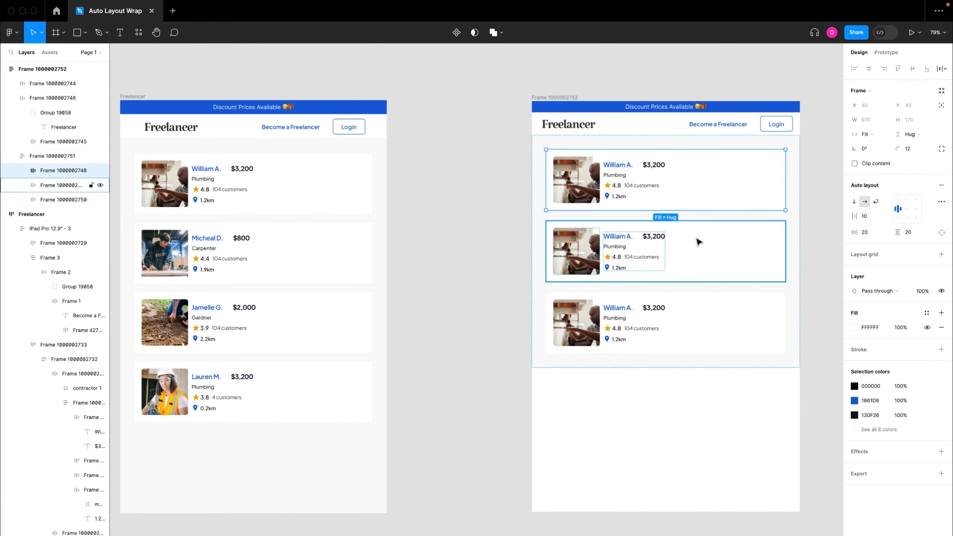
pyautogui.keyDown('shift'); pyautogui.click(708, 306); pyautogui.keyUp('shift')
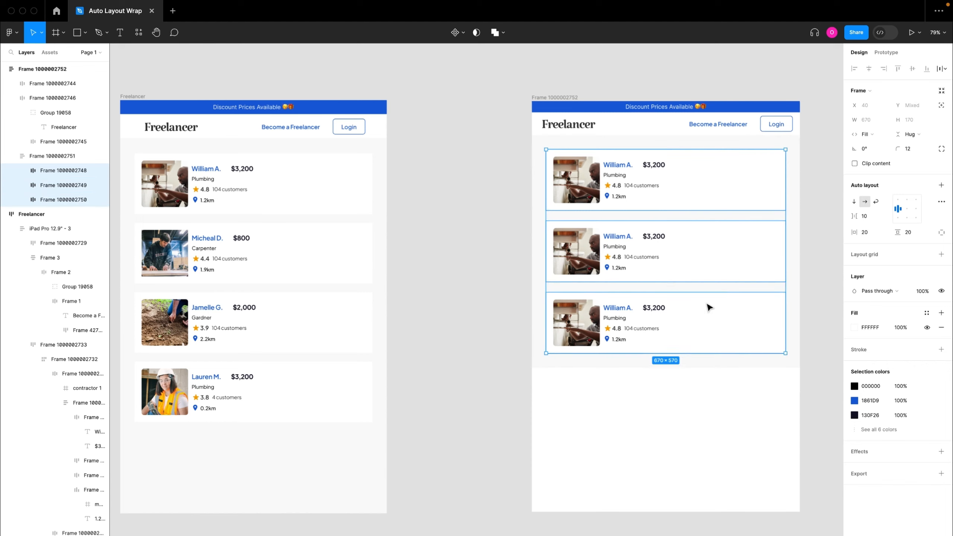
pyautogui.click(885, 120)
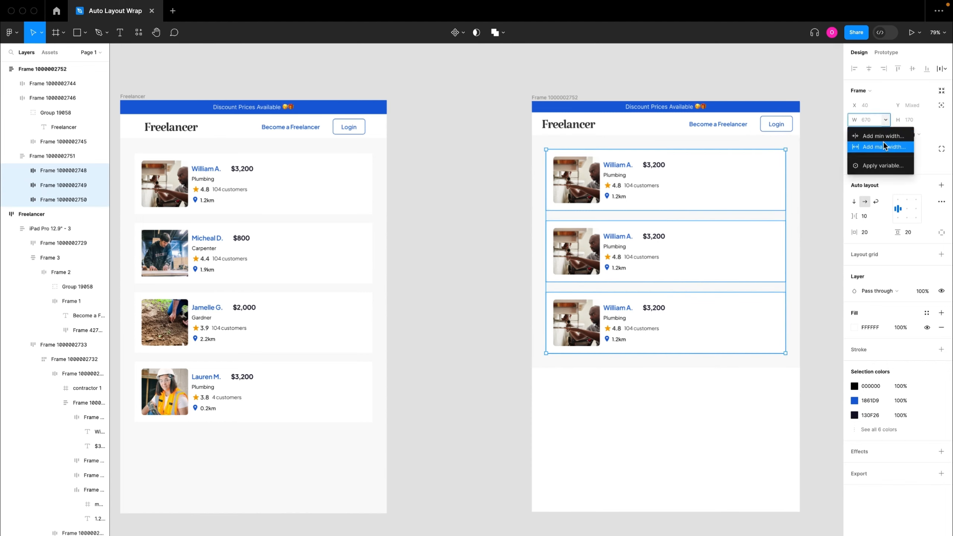
pyautogui.click(878, 137)
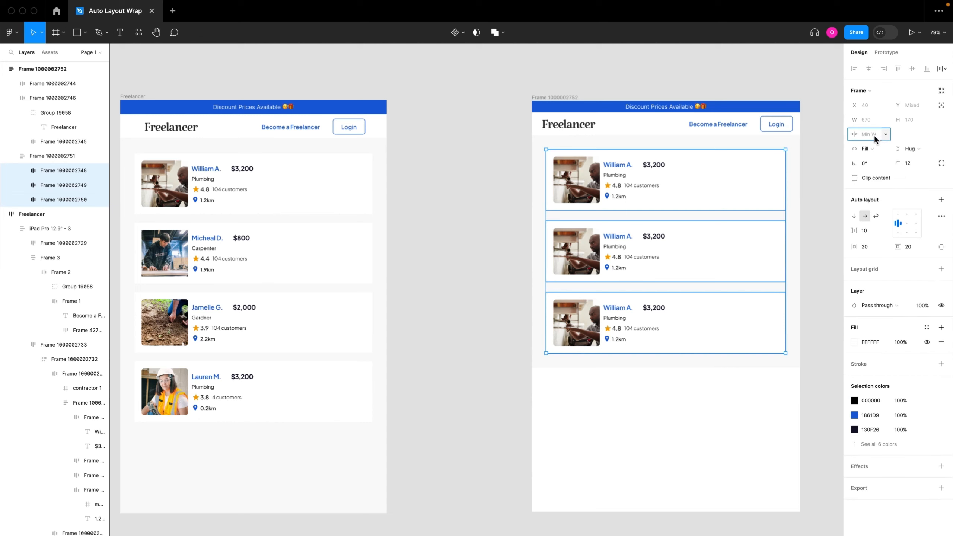
pyautogui.write('544')
pyautogui.press('Return')
# Set the auto layout direction of the parent card list frame to Wrap.
pyautogui.hotkey('shift', 'Return')
pyautogui.hscroll(5, 562, 263)
pyautogui.click(875, 202)
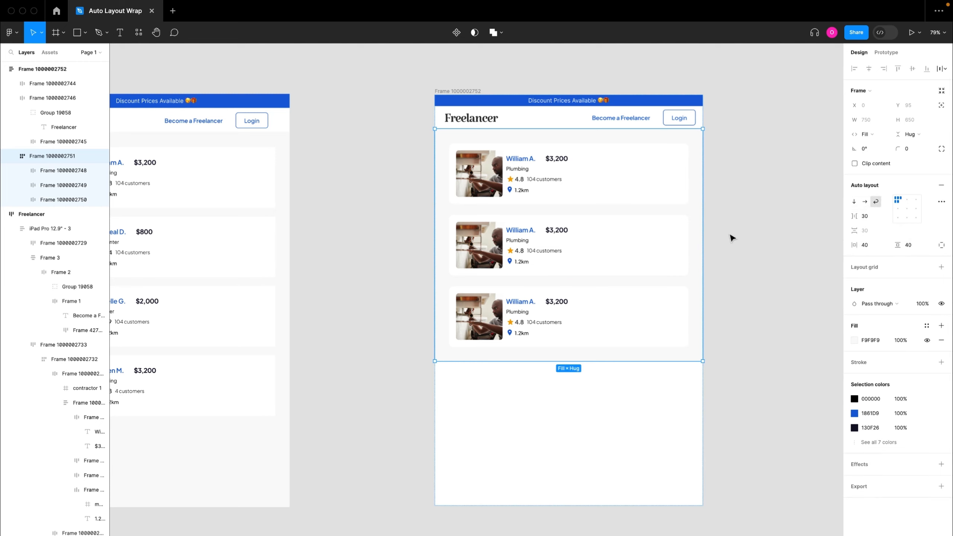
# Test the wrapping by widening the rebuilt page frame to about 1985 and narrowing it to about 734.
pyautogui.scroll(-5, 732, 238)
pyautogui.hscroll(5, 732, 238)
pyautogui.click(340, 131)
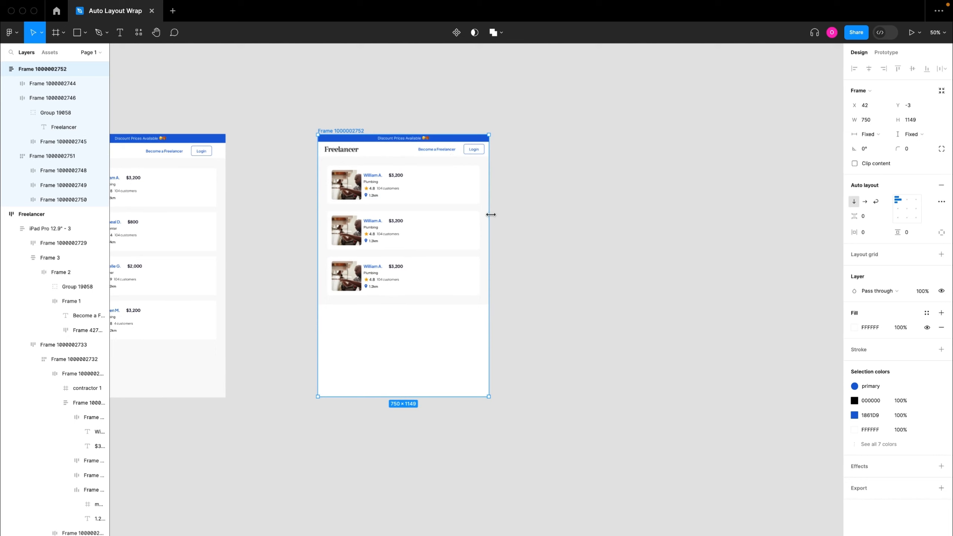
pyautogui.moveTo(490, 215); pyautogui.dragTo(769, 215)
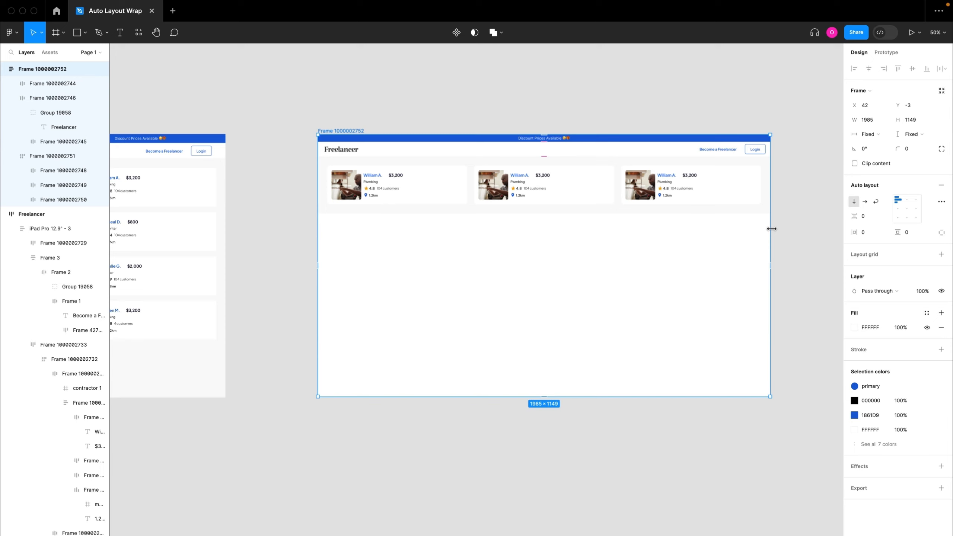
pyautogui.moveTo(771, 228); pyautogui.dragTo(484, 228)
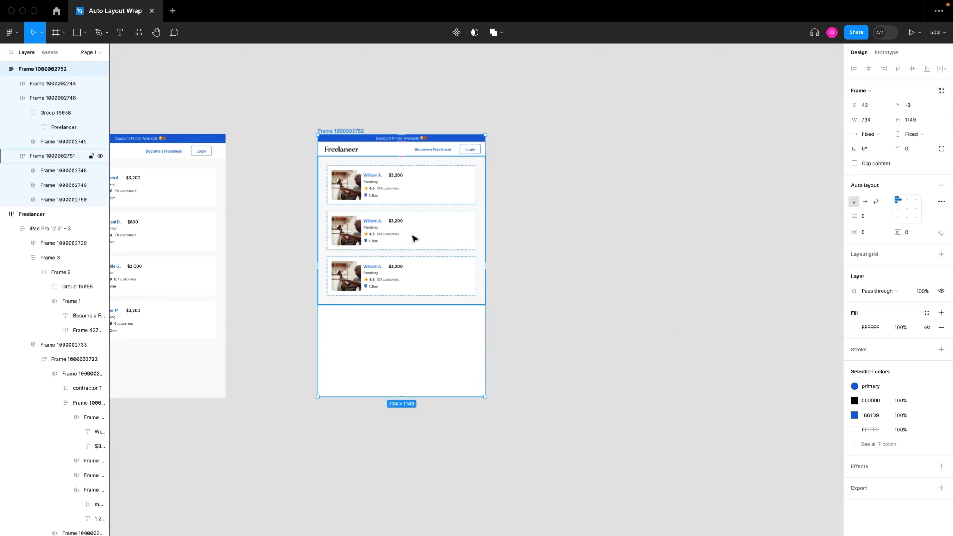
# Narrow the rebuilt page frame to about 595 and further to about 325 to test the cards' overflow.
pyautogui.scroll(3, 414, 236)
pyautogui.scroll(-3, 562, 241)
pyautogui.moveTo(532, 225); pyautogui.dragTo(501, 221)
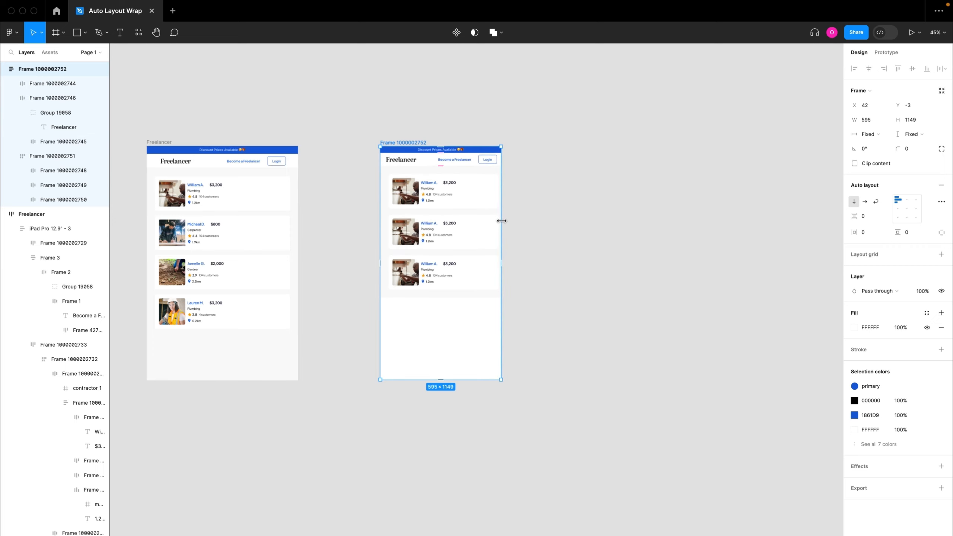
pyautogui.hotkey('shift', '2')
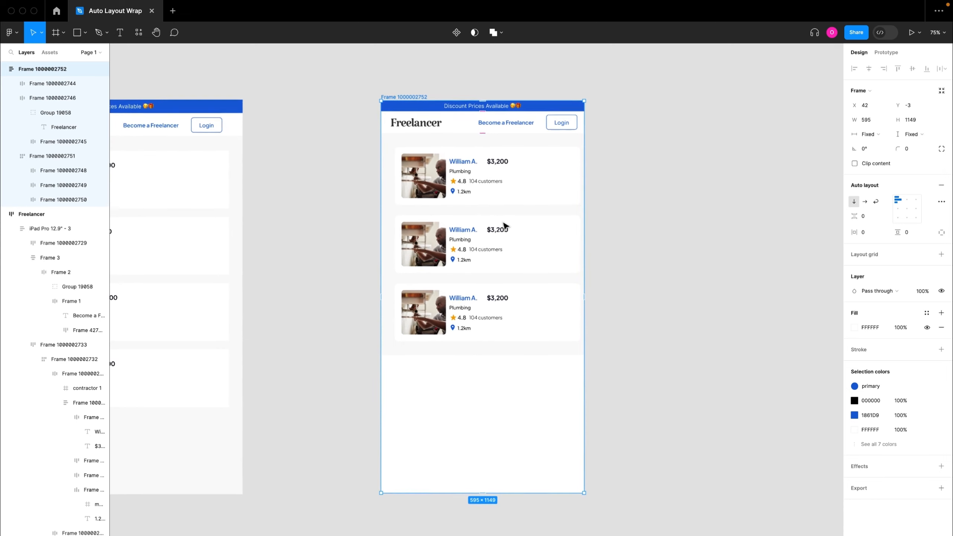
pyautogui.scroll(2, 505, 225)
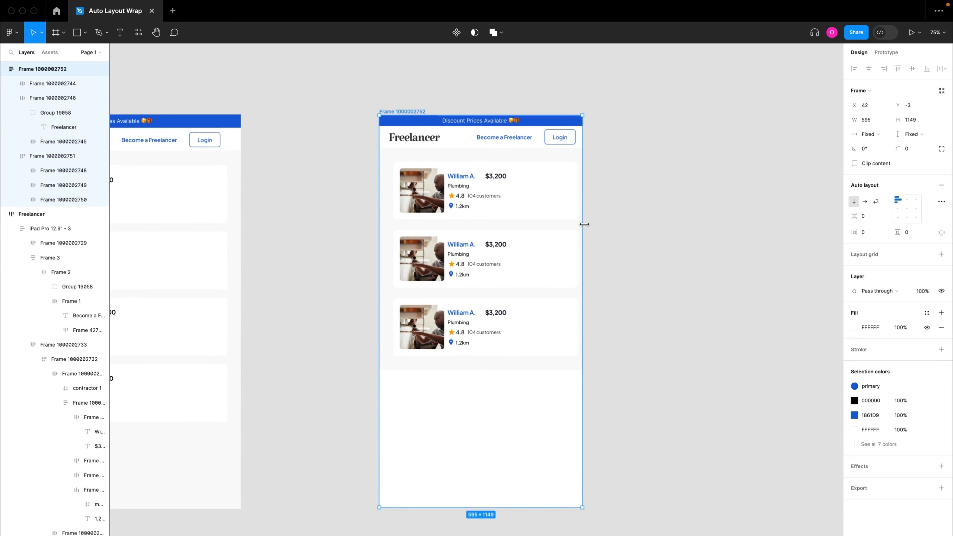
pyautogui.moveTo(584, 224); pyautogui.dragTo(490, 225)
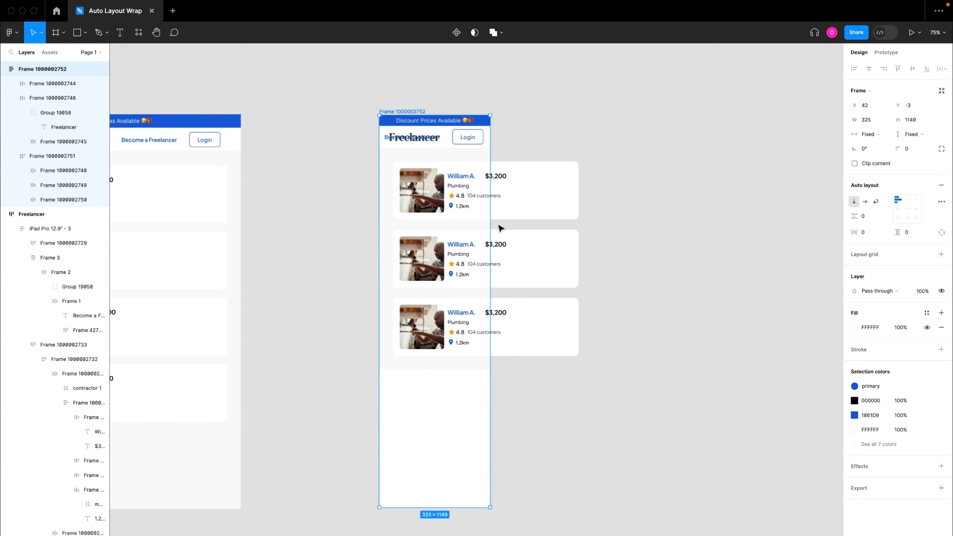
# Select the original Freelancer frame and examine how it looks beside the narrowed rebuilt page.
pyautogui.scroll(-2, 500, 228)
pyautogui.hscroll(-10, 500, 228)
pyautogui.scroll(1, 435, 179)
pyautogui.click(32, 213)
pyautogui.moveTo(507, 179)
pyautogui.mouseDown()
pyautogui.moveTo(425, 179)
pyautogui.moveTo(505, 182)
pyautogui.mouseUp()
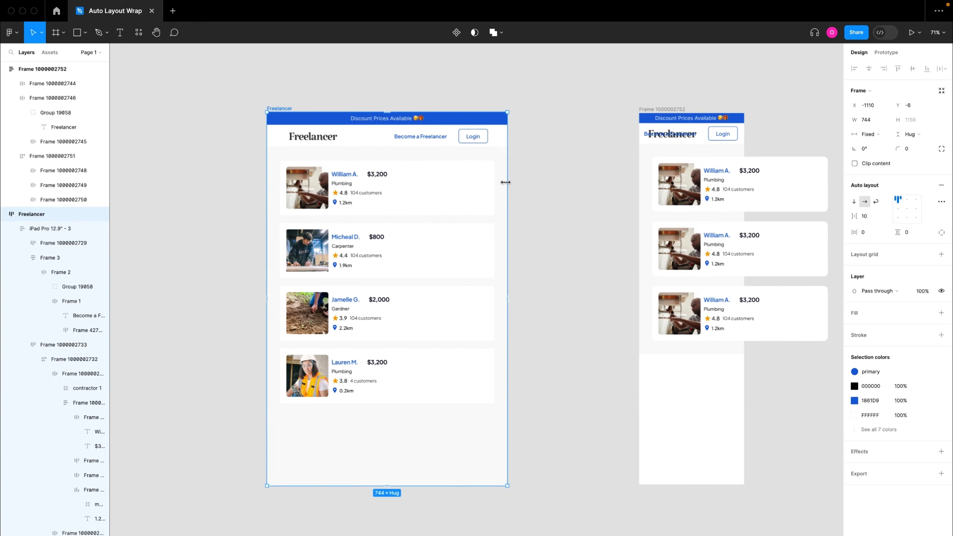
# Widen the rebuilt page frame to about 662.
pyautogui.hscroll(5, 507, 184)
pyautogui.hscroll(5, 621, 145)
pyautogui.click(481, 119)
pyautogui.moveTo(564, 260); pyautogui.dragTo(675, 260)
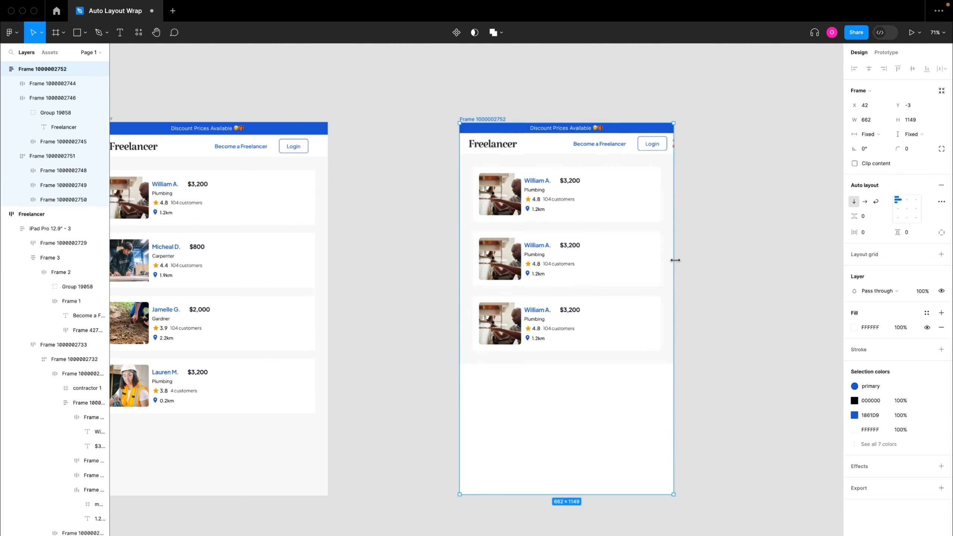
# Check the original Freelancer frame's width and the min and max widths of its nested iPad Pro 12.9" - 3 frame.
pyautogui.hscroll(-7, 648, 257)
pyautogui.click(229, 96)
pyautogui.click(872, 121)
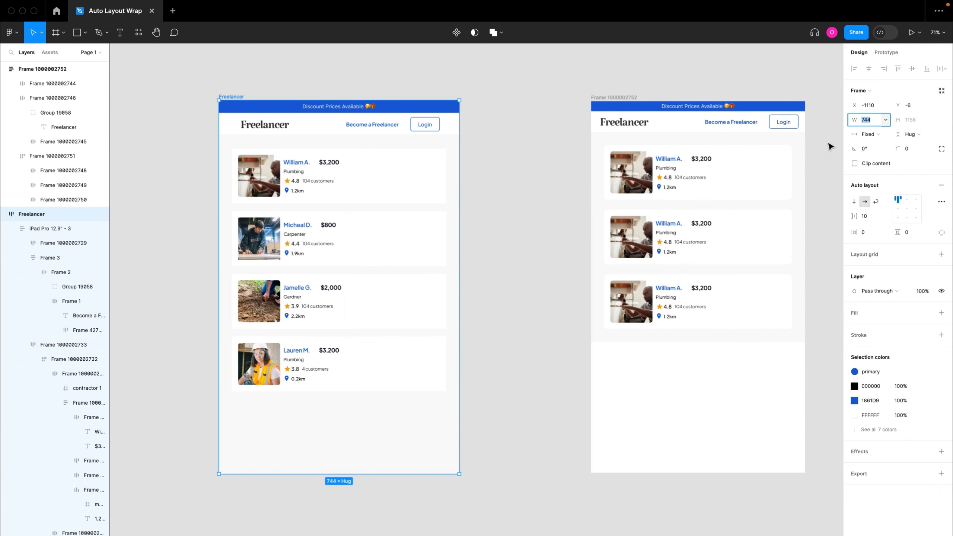
pyautogui.hscroll(7, 827, 136)
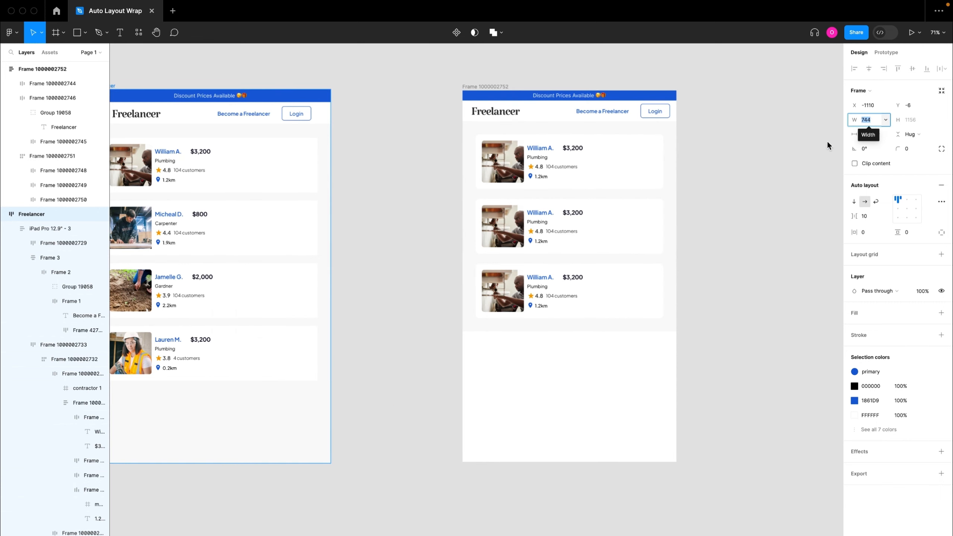
pyautogui.hscroll(-2, 740, 183)
pyautogui.scroll(-2, 740, 184)
pyautogui.click(4, 69)
pyautogui.click(11, 98)
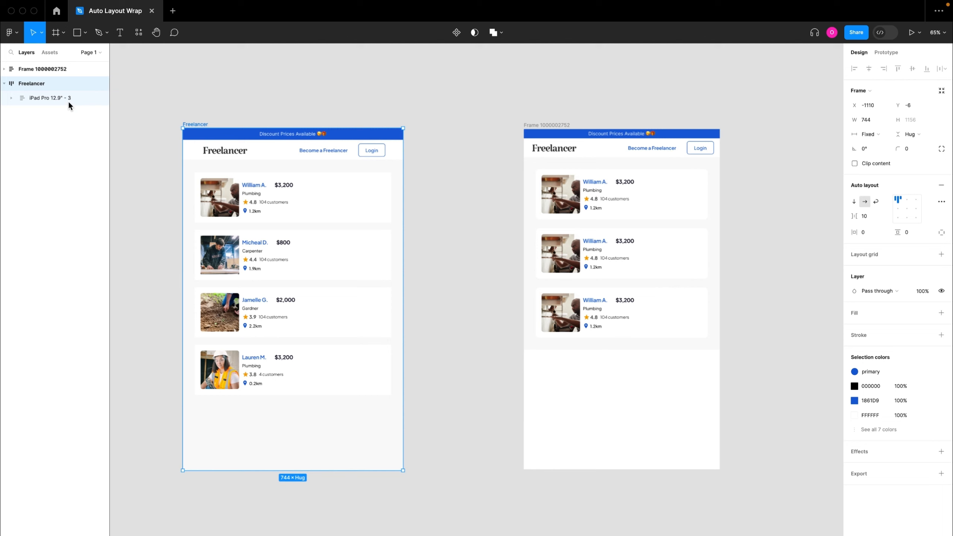
pyautogui.click(39, 98)
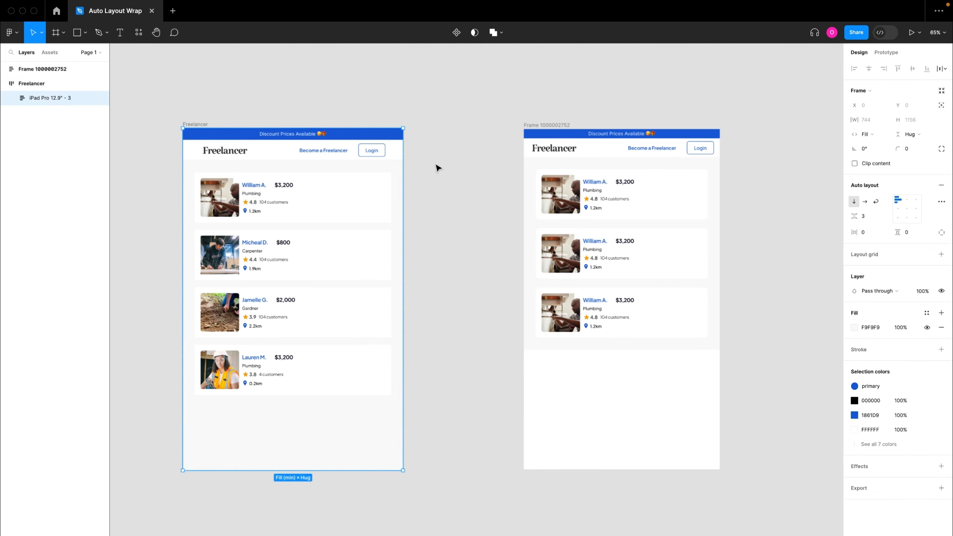
pyautogui.click(885, 120)
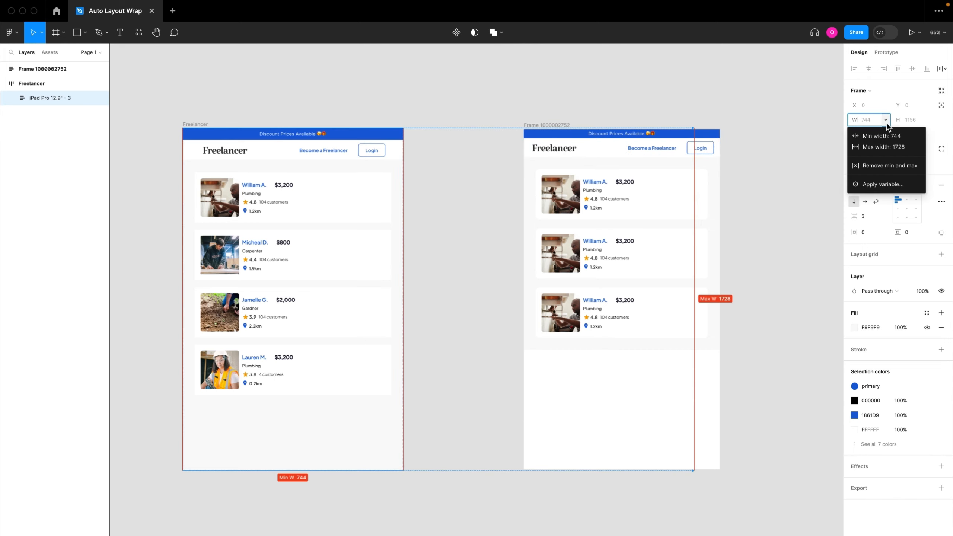
pyautogui.click(592, 123)
# Wrap the whole rebuilt page frame in a new outer auto layout frame.
pyautogui.click(566, 125)
pyautogui.scroll(3, 485, 215)
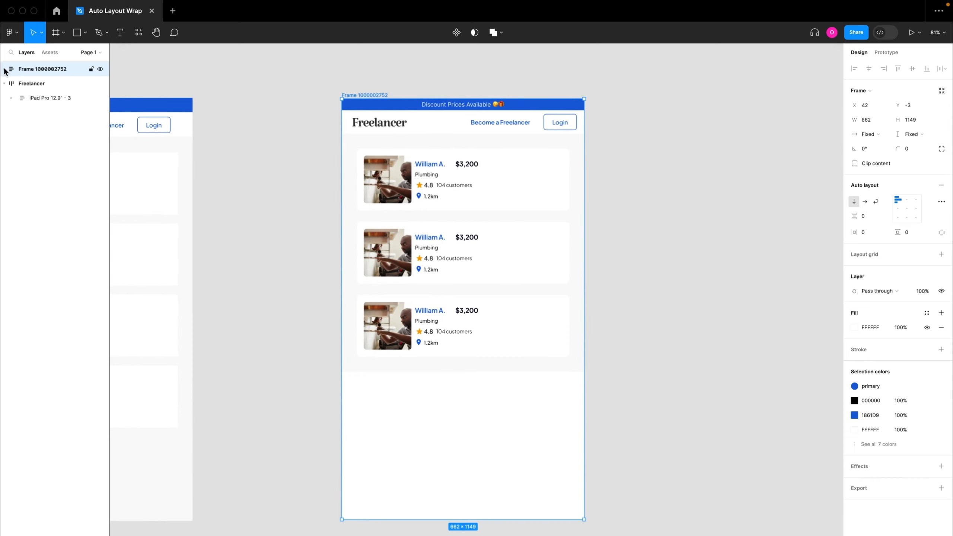
pyautogui.click(4, 69)
pyautogui.click(4, 69)
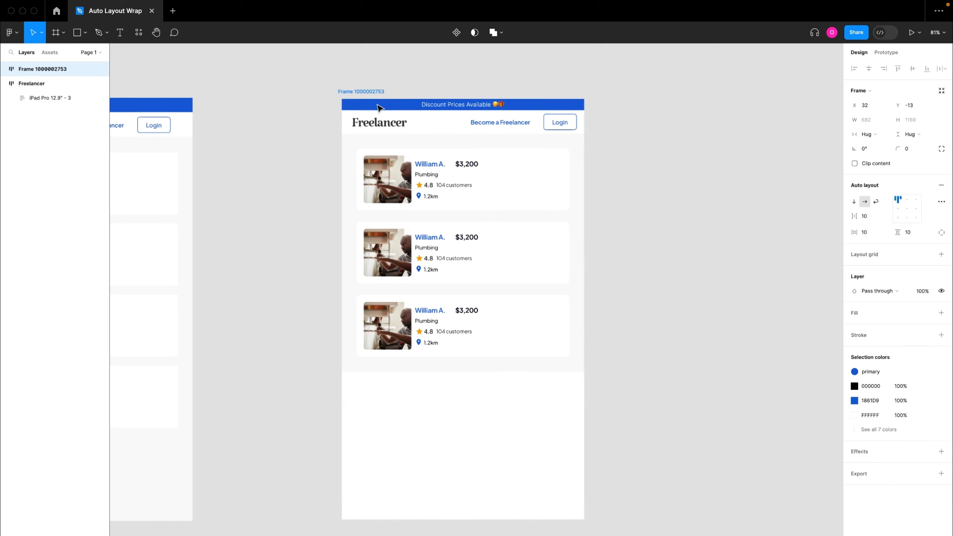
pyautogui.hotkey('shift', 'a')
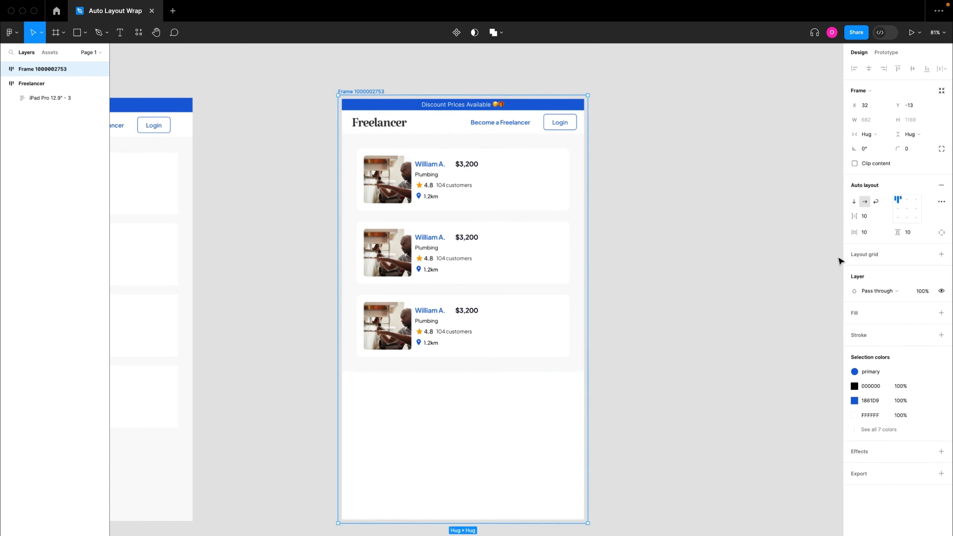
# Set the new outer frame's horizontal and vertical padding to 0.
pyautogui.click(911, 234)
pyautogui.keyDown('super'); pyautogui.click(911, 234); pyautogui.keyUp('super')
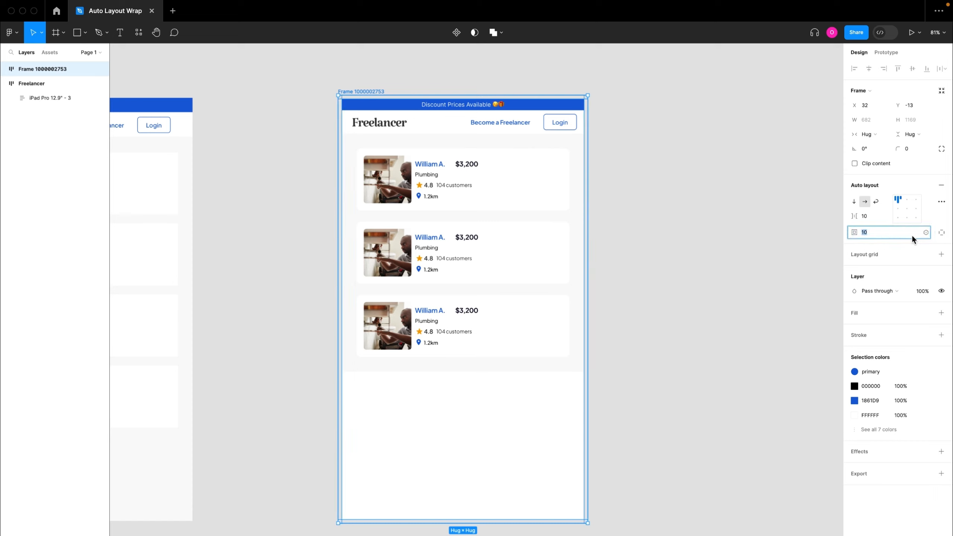
pyautogui.write('0')
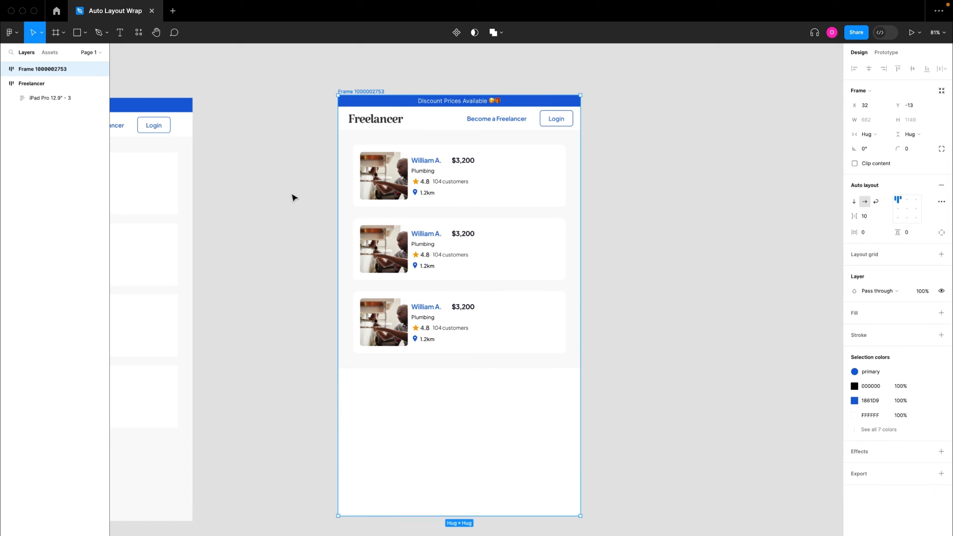
# Set the minimum width of the page frame nested inside the outer frame to 744.
pyautogui.click(5, 70)
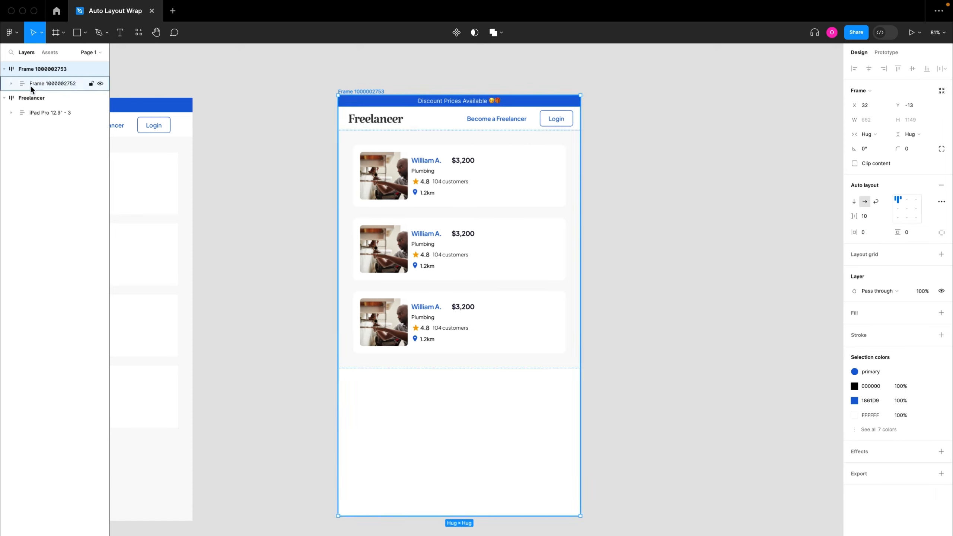
pyautogui.click(53, 85)
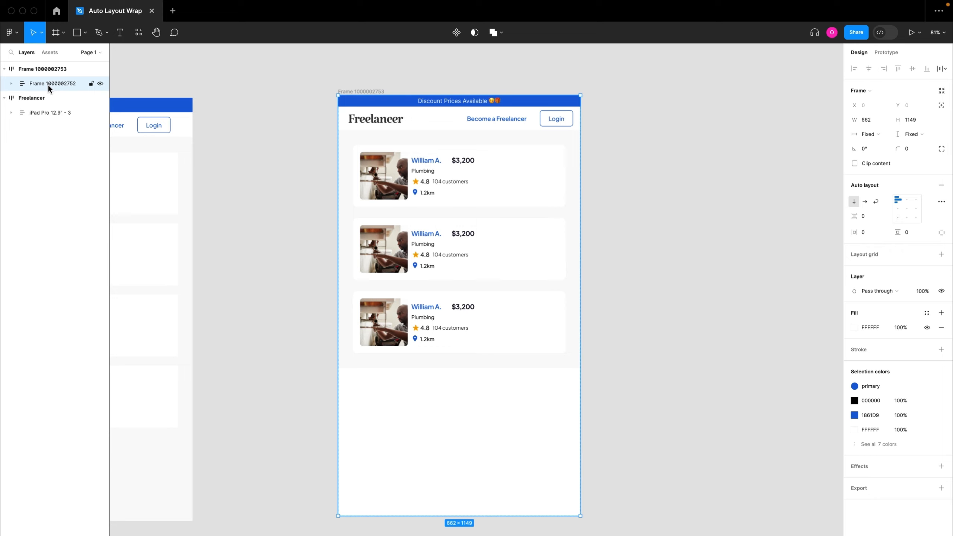
pyautogui.click(885, 123)
pyautogui.click(879, 138)
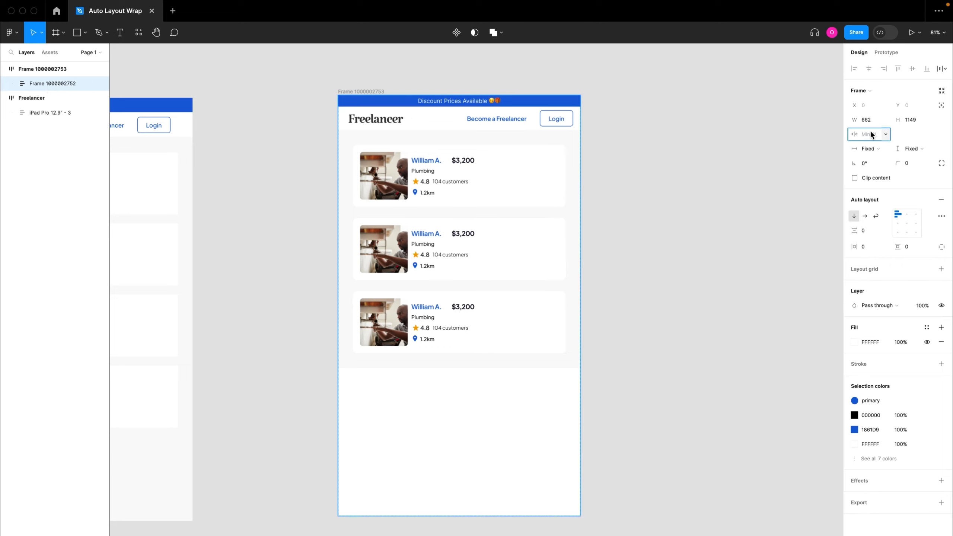
pyautogui.write('7')
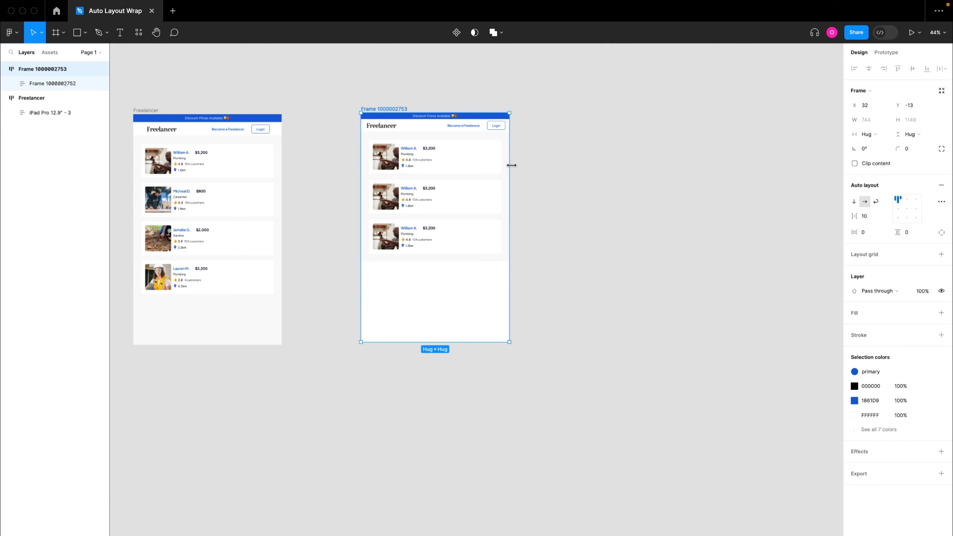
# Widen the outer frame to about 1225 and make the nested page frame fill its container's width.
pyautogui.moveTo(509, 165); pyautogui.dragTo(605, 166)
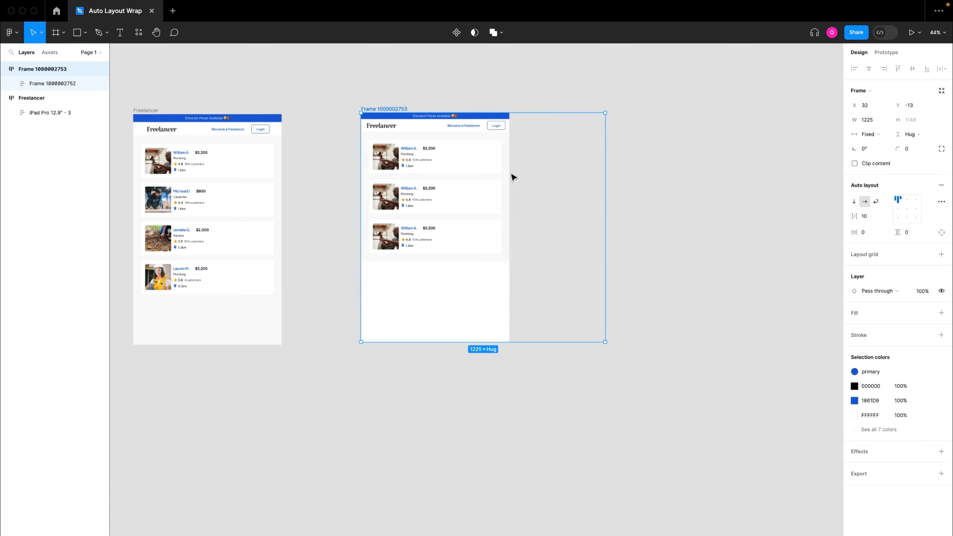
pyautogui.click(48, 83)
pyautogui.click(883, 134)
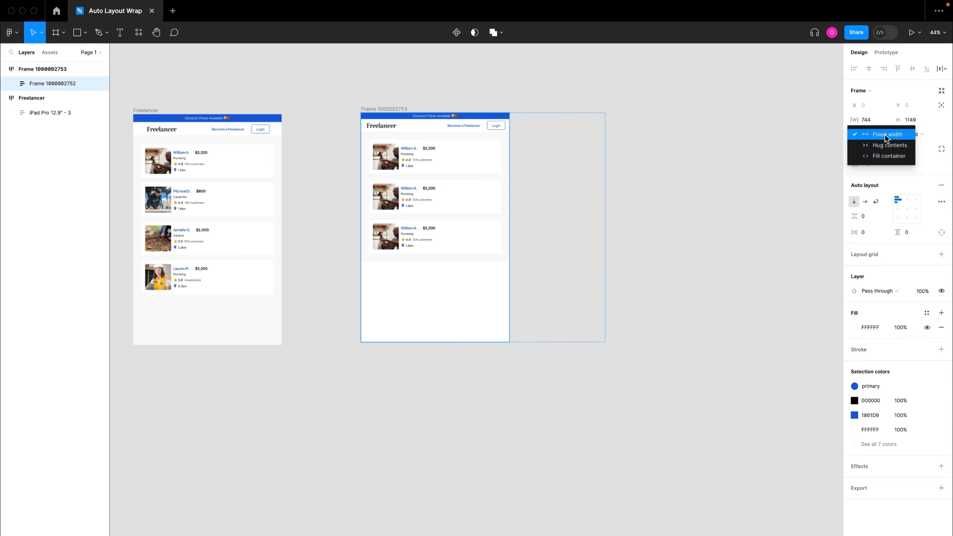
pyautogui.click(885, 157)
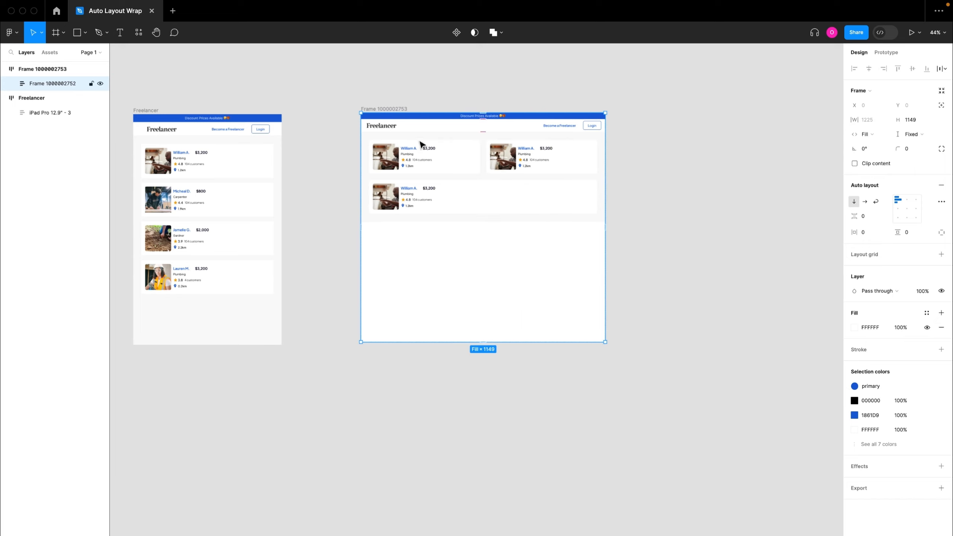
# Test the nested page's minimum width by narrowing the outer frame to about 598 and 633.
pyautogui.click(386, 108)
pyautogui.scroll(5, 385, 107)
pyautogui.moveTo(753, 225); pyautogui.dragTo(545, 229)
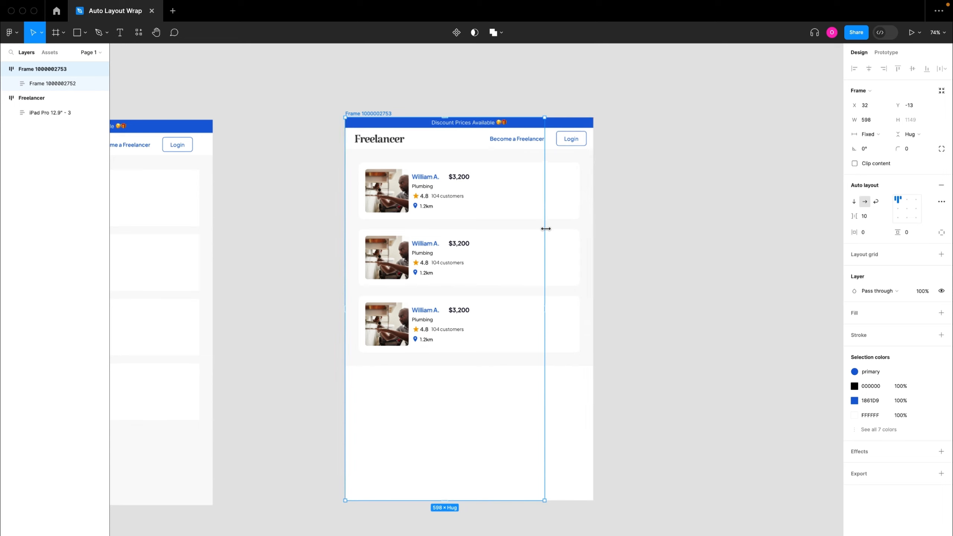
pyautogui.scroll(-3, 547, 231)
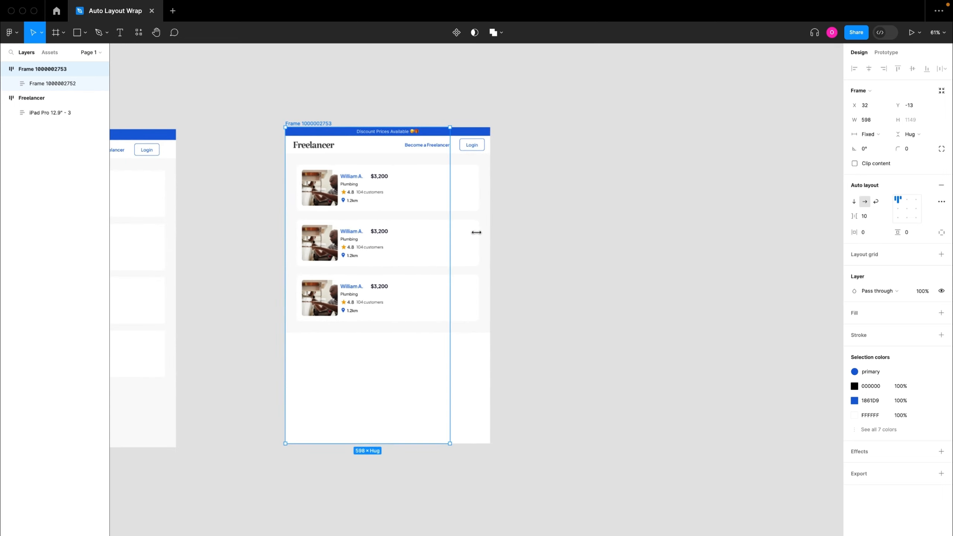
pyautogui.moveTo(476, 232); pyautogui.dragTo(459, 210)
pyautogui.scroll(-5, 471, 203)
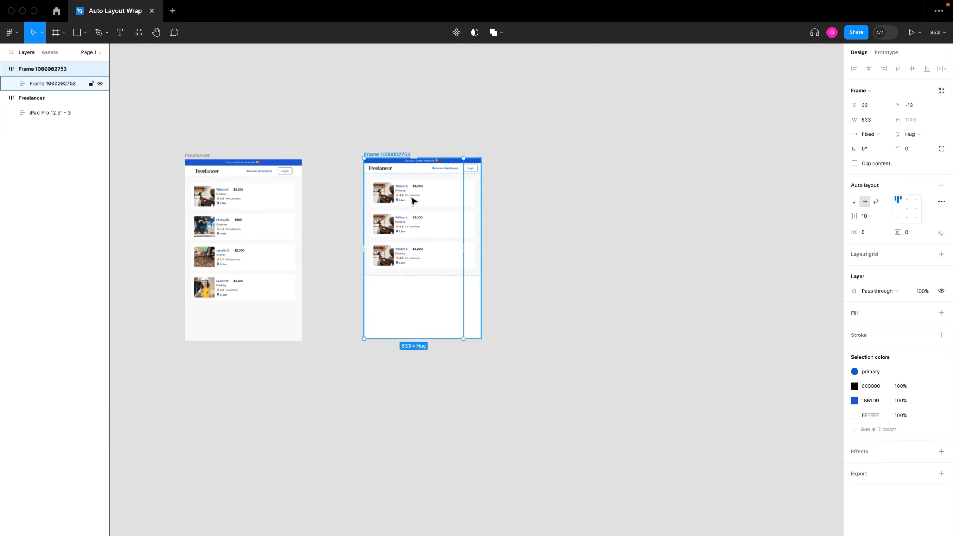
# Move the rebuilt page clear of the original Freelancer frame, and test the original's resizing at about 1290 and 618 wide.
pyautogui.moveTo(396, 155); pyautogui.dragTo(650, 158)
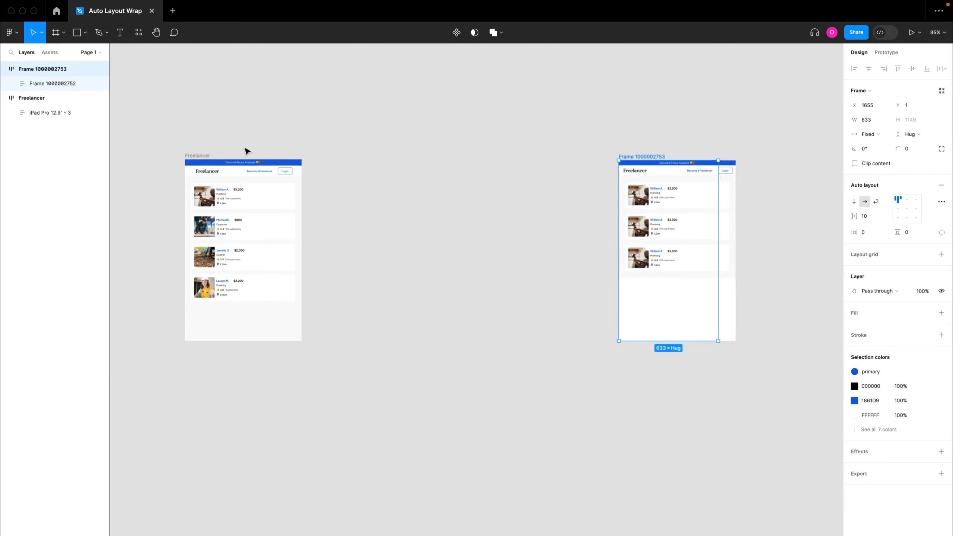
pyautogui.click(207, 156)
pyautogui.hscroll(-3, 266, 196)
pyautogui.scroll(2, 268, 193)
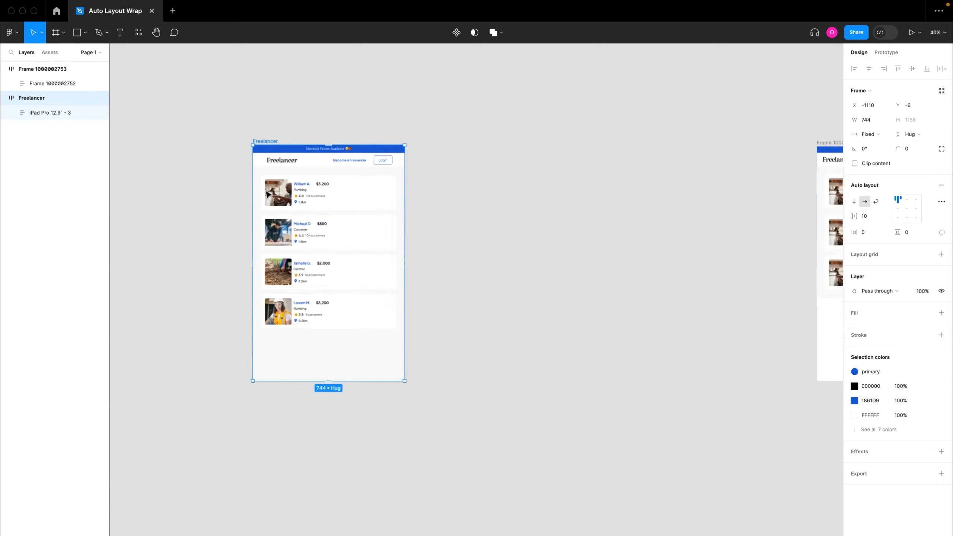
pyautogui.scroll(3, 268, 194)
pyautogui.moveTo(447, 245); pyautogui.dragTo(605, 238)
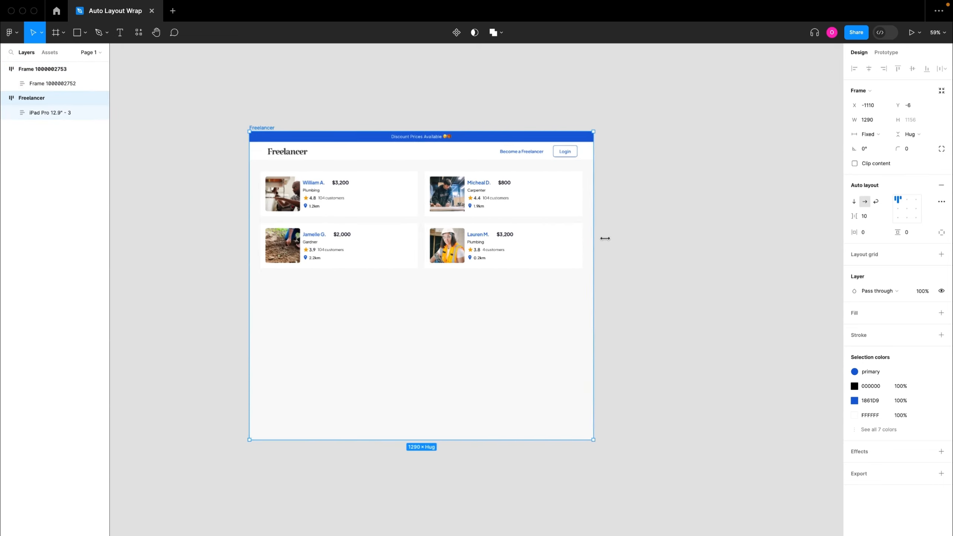
pyautogui.scroll(-4, 605, 238)
pyautogui.hscroll(2, 606, 238)
pyautogui.moveTo(527, 240); pyautogui.dragTo(438, 239)
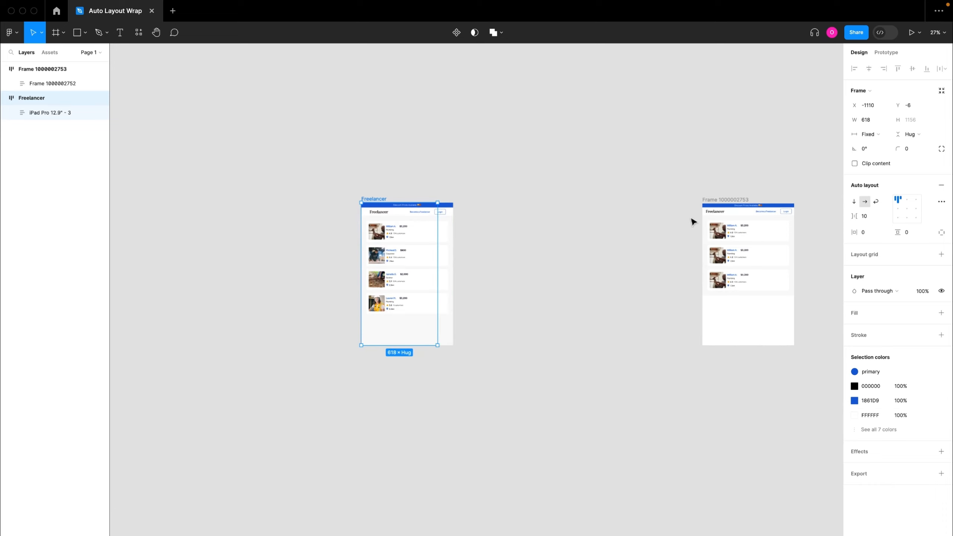
# Set the maximum width of the rebuilt page's nested frame to 1728.
pyautogui.hscroll(5, 693, 221)
pyautogui.click(538, 189)
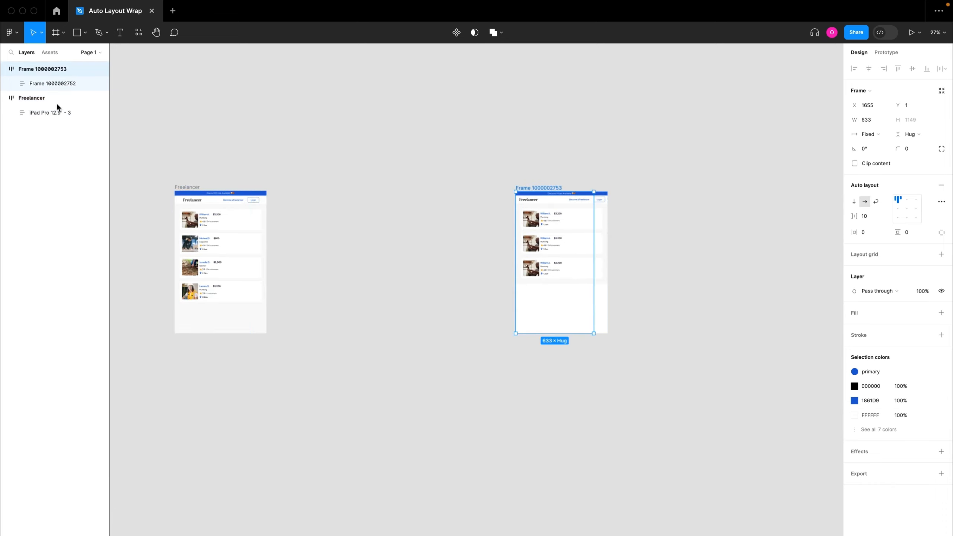
pyautogui.click(35, 84)
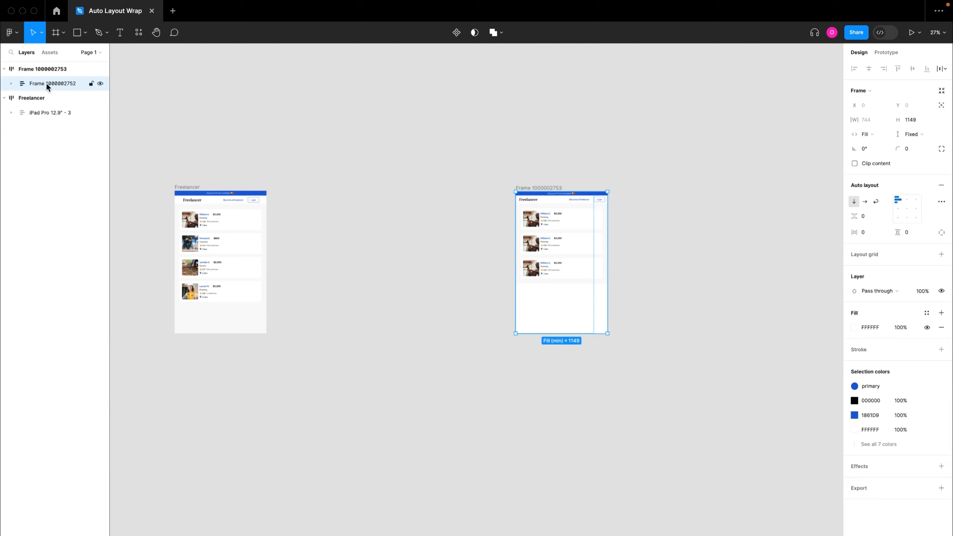
pyautogui.click(882, 120)
pyautogui.click(882, 146)
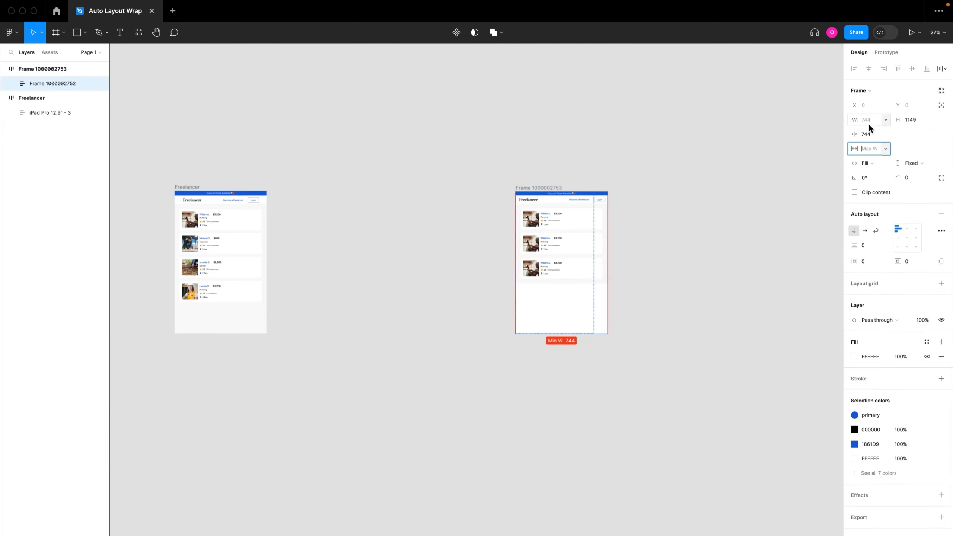
pyautogui.write('1728')
pyautogui.press('Return')
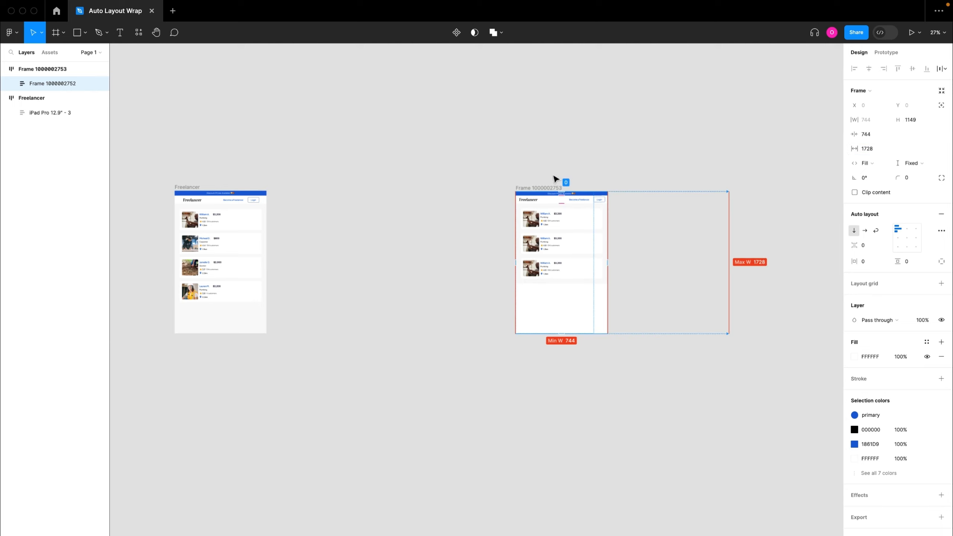
# Narrow the rebuilt outer frame to about 434 to test its limits, and widen it to 744.
pyautogui.hscroll(3, 555, 180)
pyautogui.scroll(5, 555, 178)
pyautogui.hscroll(3, 551, 177)
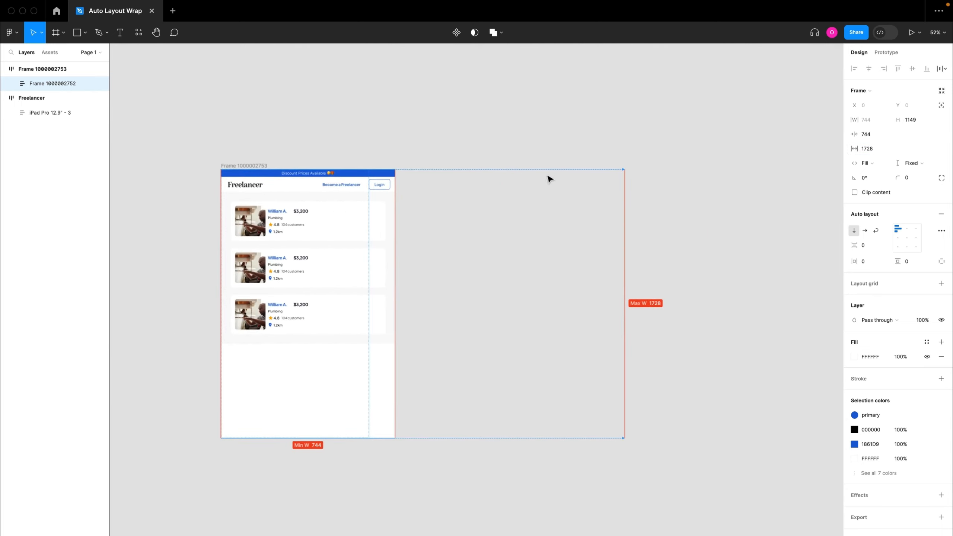
pyautogui.click(262, 165)
pyautogui.scroll(-3, 370, 213)
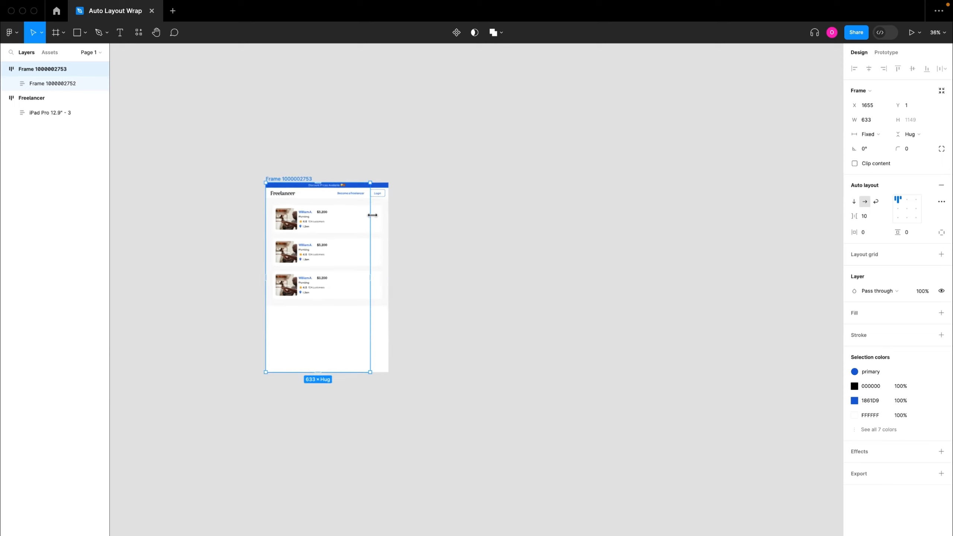
pyautogui.moveTo(370, 213); pyautogui.dragTo(336, 215)
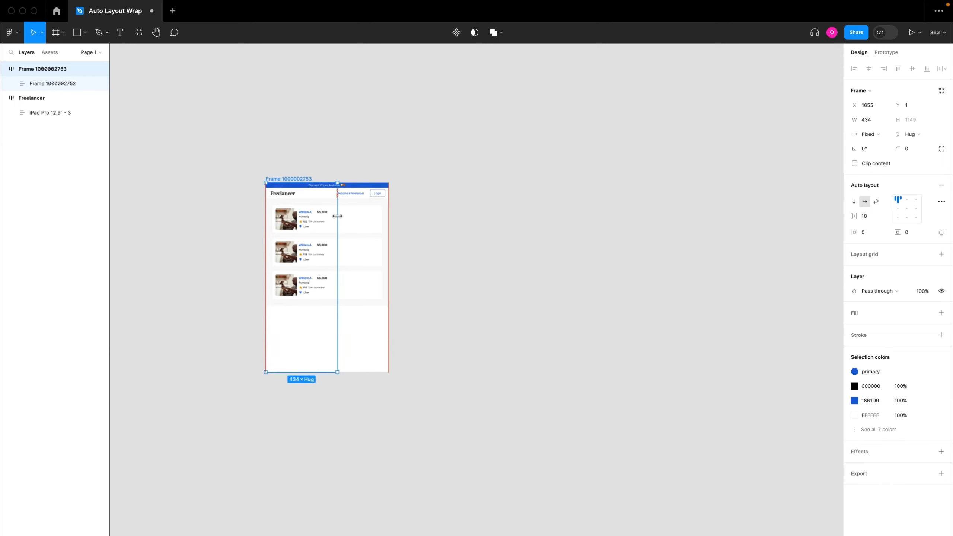
pyautogui.scroll(5, 337, 215)
pyautogui.hscroll(-3, 337, 215)
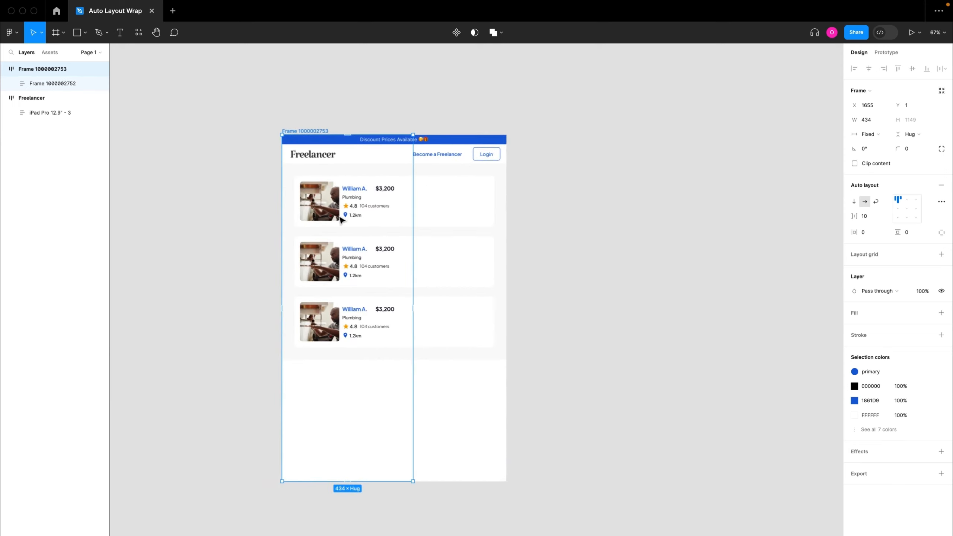
pyautogui.moveTo(413, 214); pyautogui.dragTo(506, 214)
pyautogui.hscroll(-8, 458, 324)
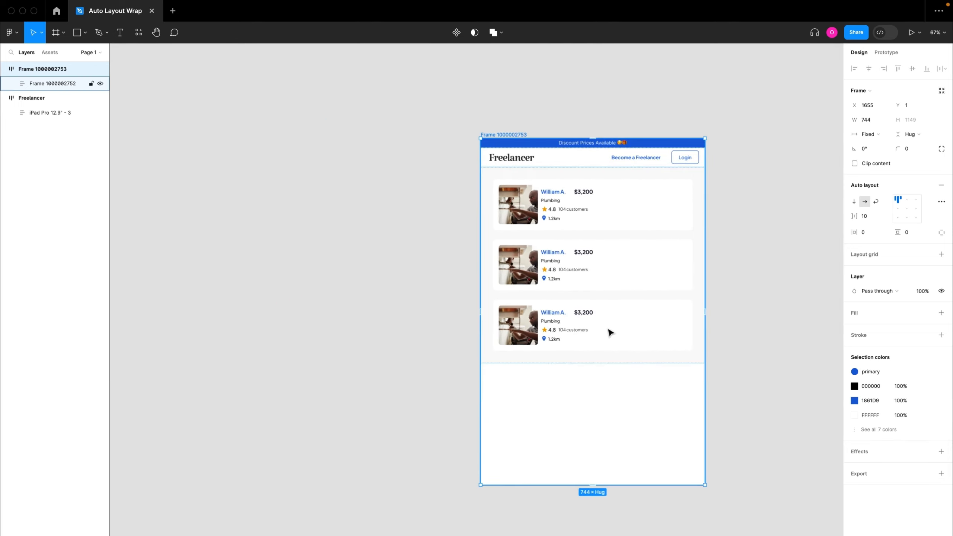
# Check the card container's padding and set the header frame's horizontal padding to 40.
pyautogui.scroll(3, 606, 280)
pyautogui.hscroll(4, 606, 281)
pyautogui.doubleClick(398, 176)
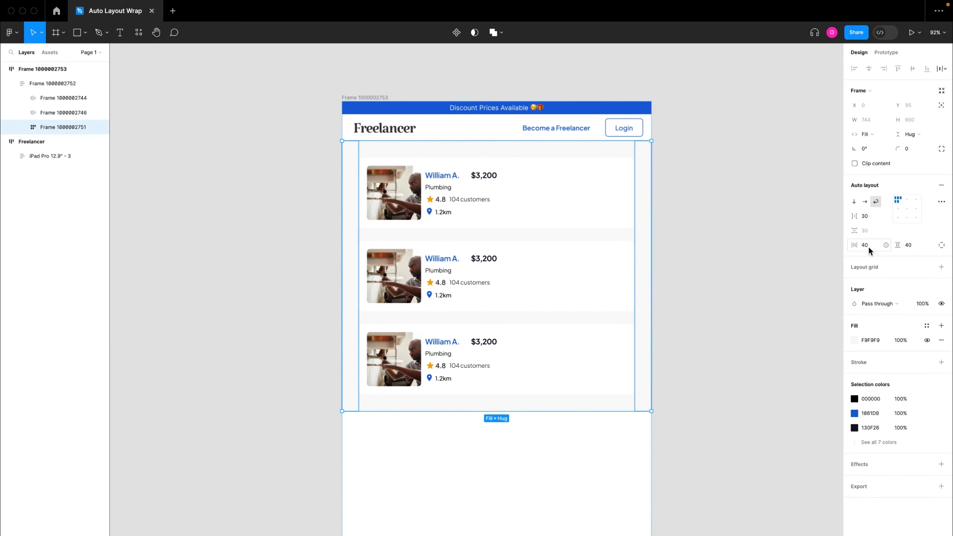
pyautogui.click(587, 132)
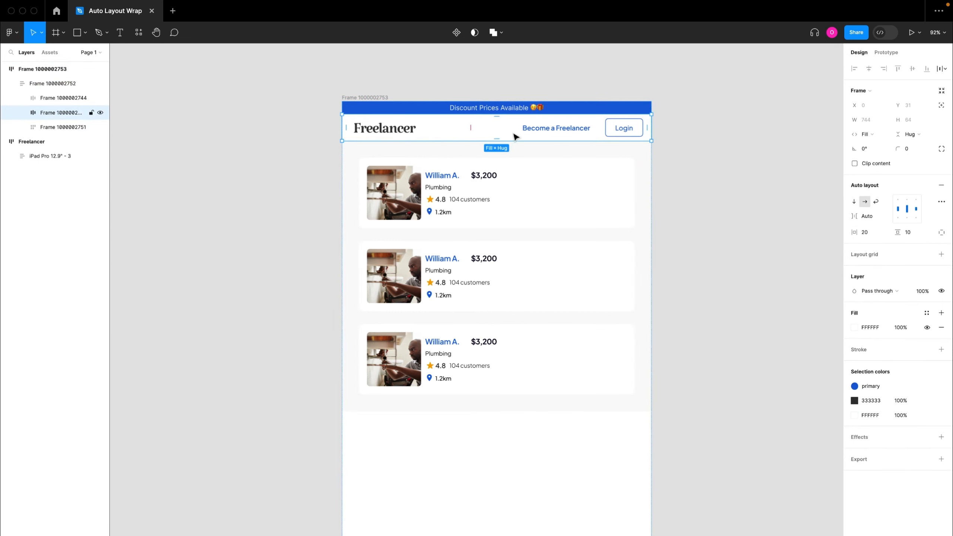
pyautogui.click(872, 232)
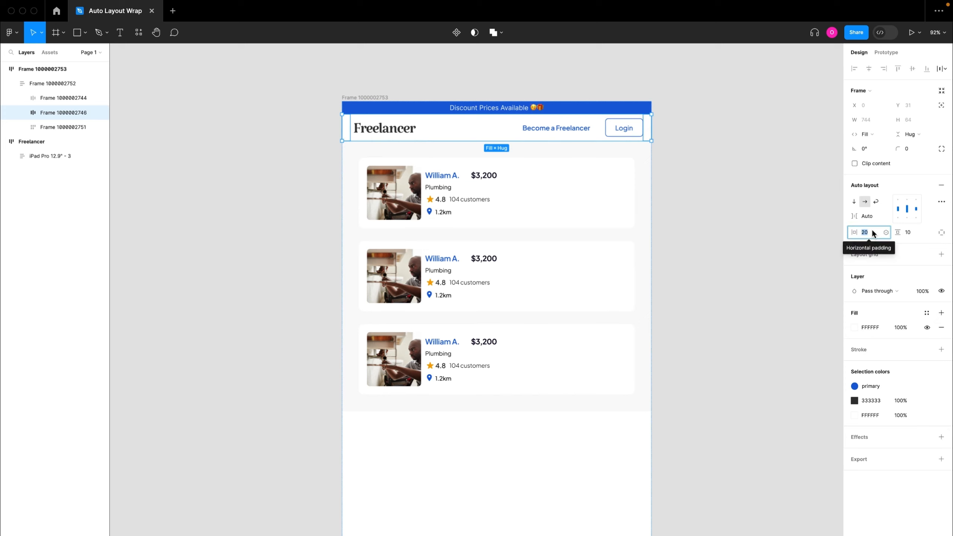
pyautogui.write('40')
pyautogui.press('Return')
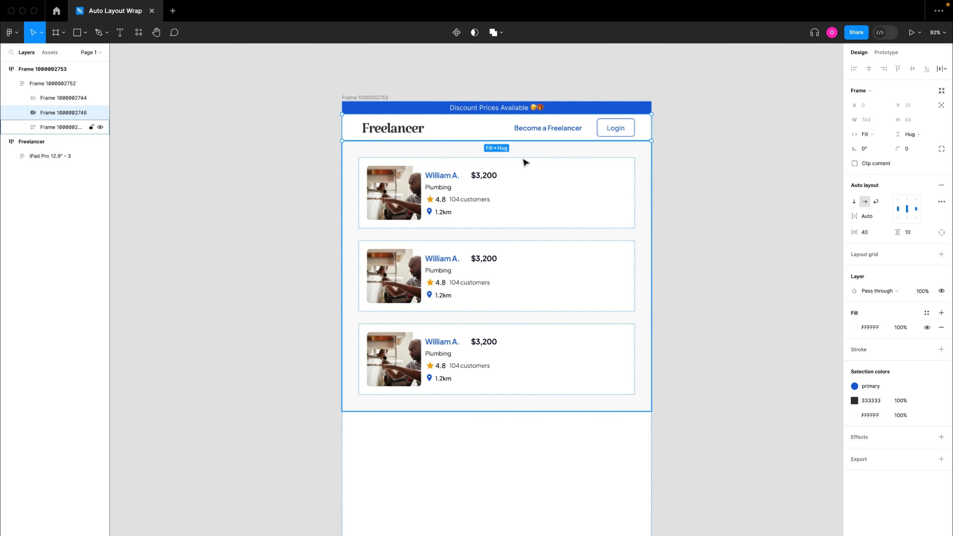
# Move the rebuilt page's outer frame nearer to the original Freelancer frame, at about X 322, Y -28, and compare the two pages.
pyautogui.scroll(-5, 363, 229)
pyautogui.click(375, 162)
pyautogui.moveTo(506, 260)
pyautogui.mouseDown()
pyautogui.moveTo(678, 262)
pyautogui.moveTo(468, 268)
pyautogui.moveTo(744, 265)
pyautogui.moveTo(490, 263)
pyautogui.moveTo(506, 262)
pyautogui.mouseUp()
pyautogui.scroll(5, 373, 226)
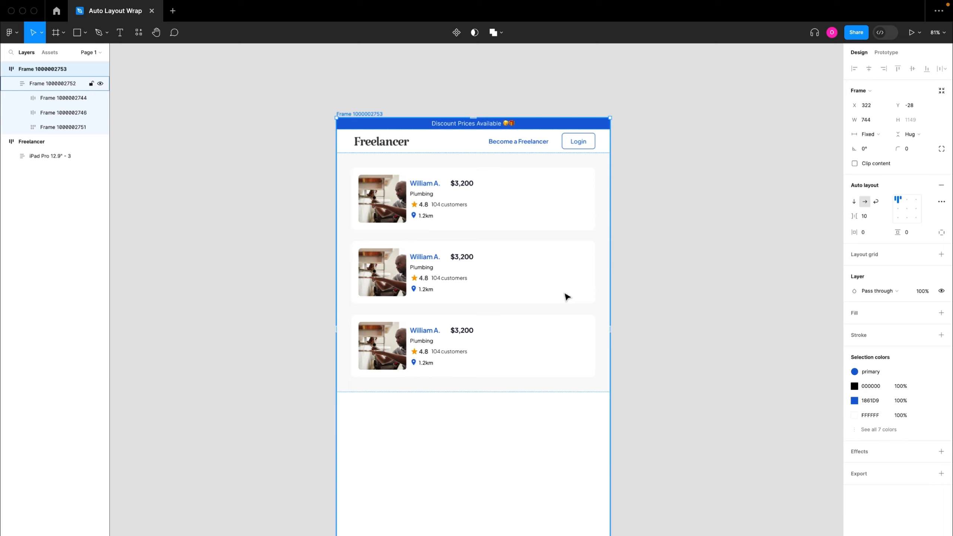
pyautogui.scroll(-5, 566, 297)
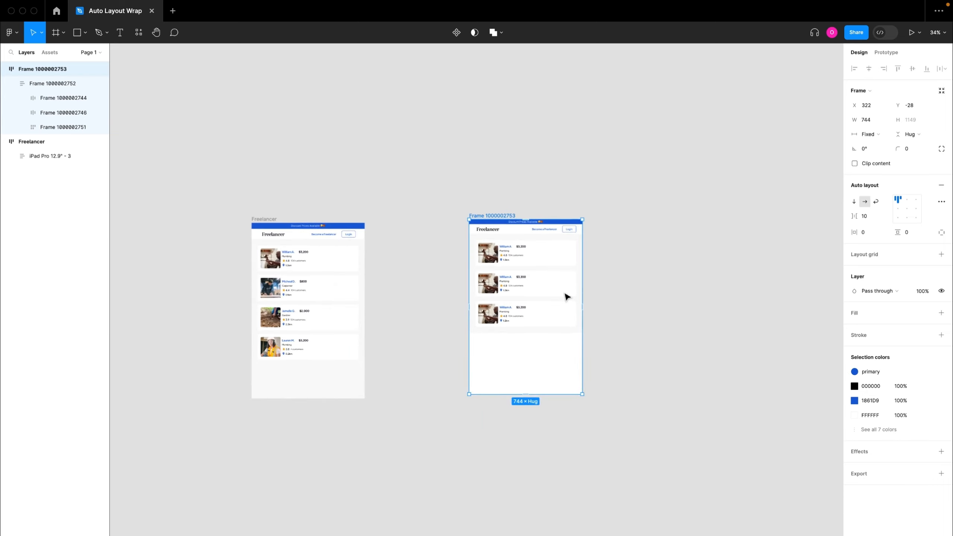
pyautogui.scroll(3, 566, 296)
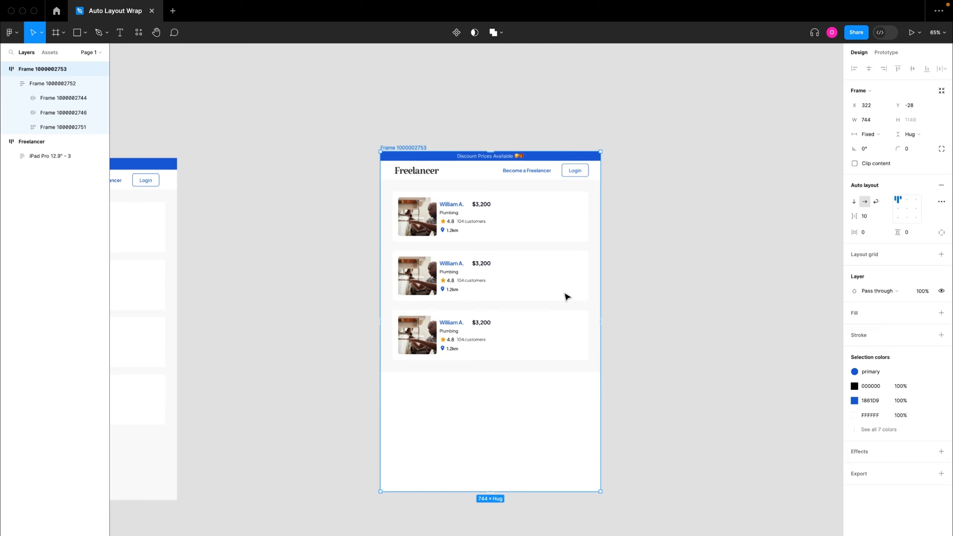